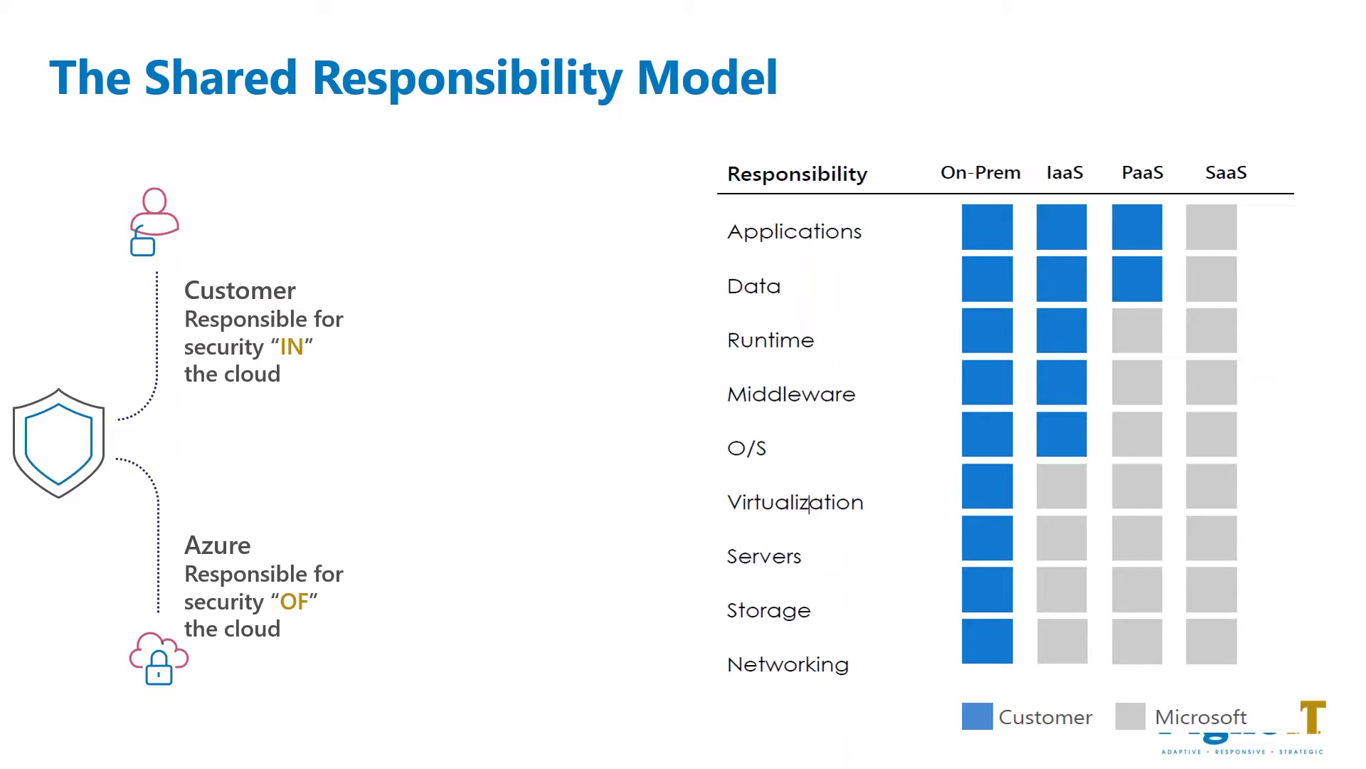
Step: Leave the slideshow and scroll to the assessment cards, where Office 365 - GDPR scores 264 / 626
{"action": "key", "text": "alt+Tab"}
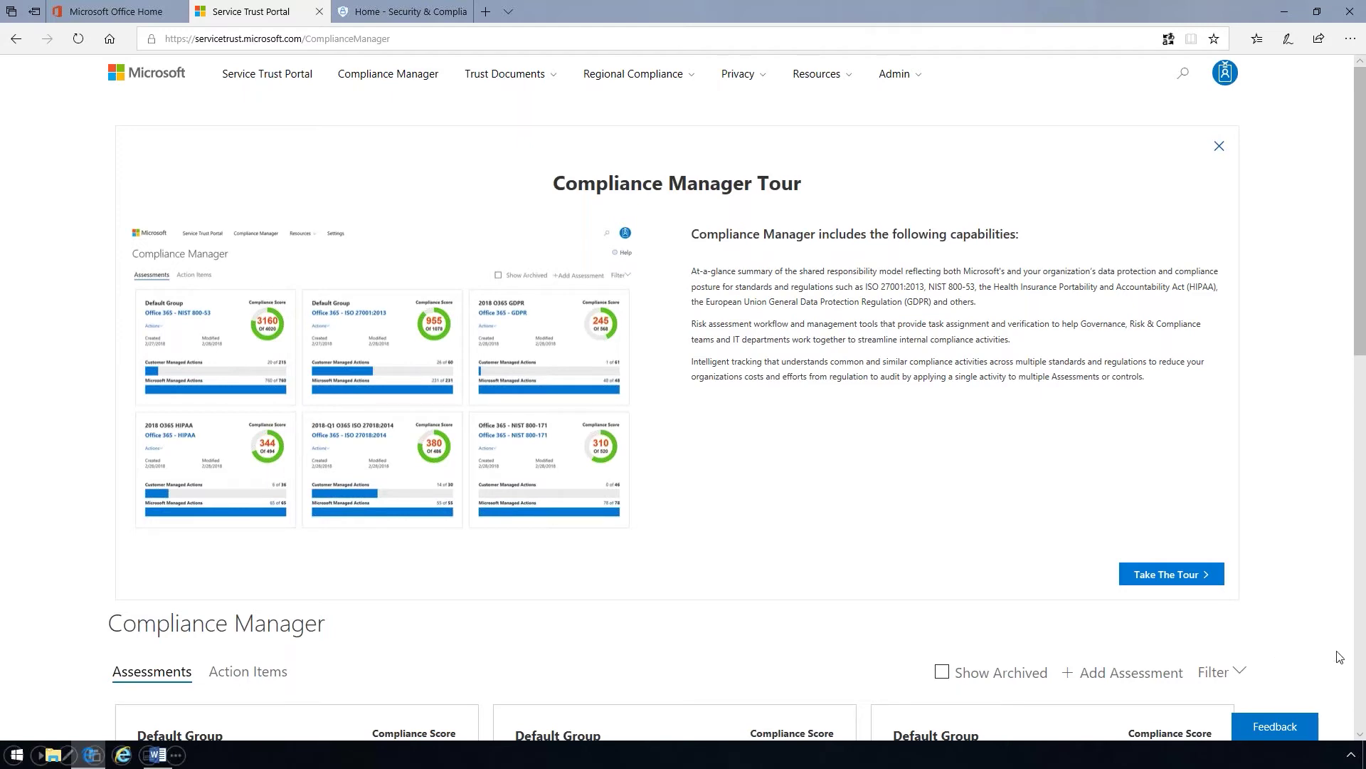
{"action": "scroll", "coordinate": [1362, 641], "scroll_direction": "down", "scroll_amount": 8}
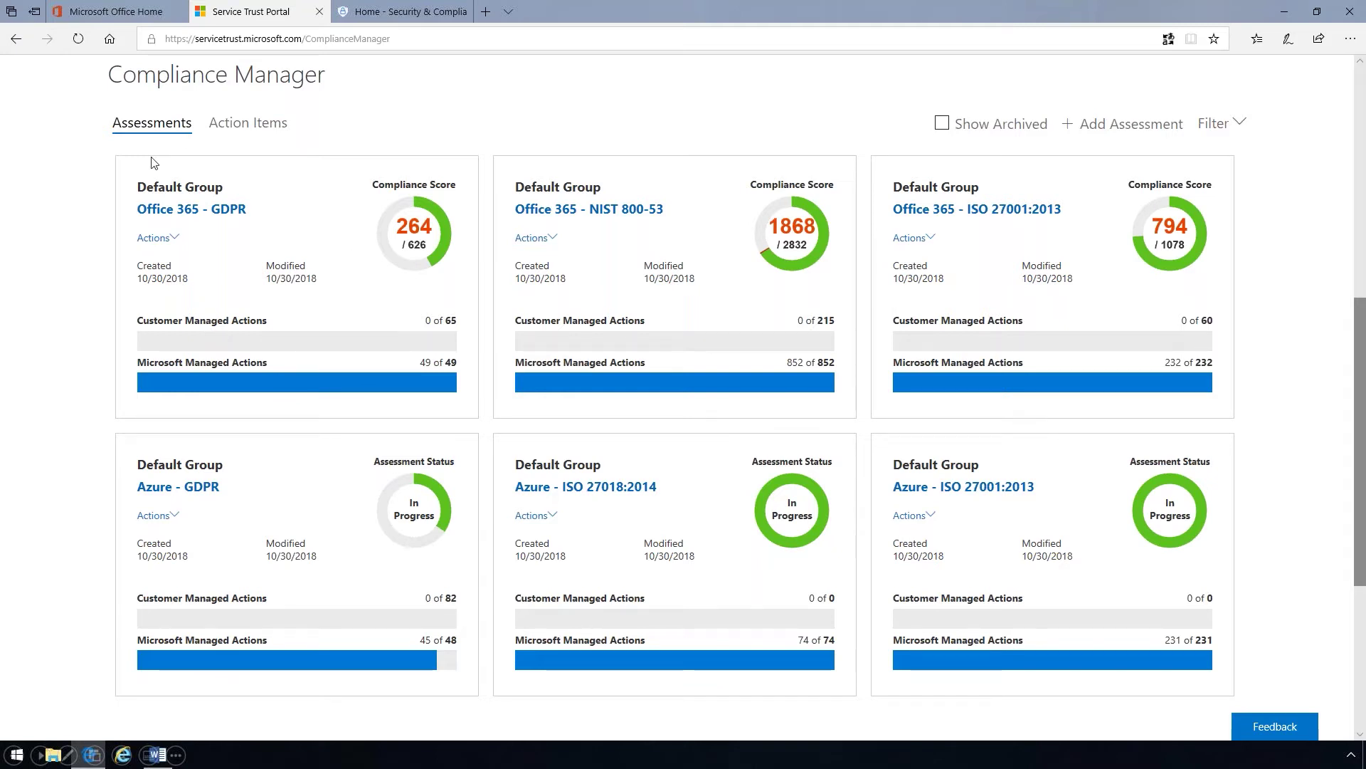
Step: Open the Office 365 - GDPR assessment (49/114 controls assessed) and expand Microsoft Managed Controls
{"action": "left_click", "coordinate": [189, 209]}
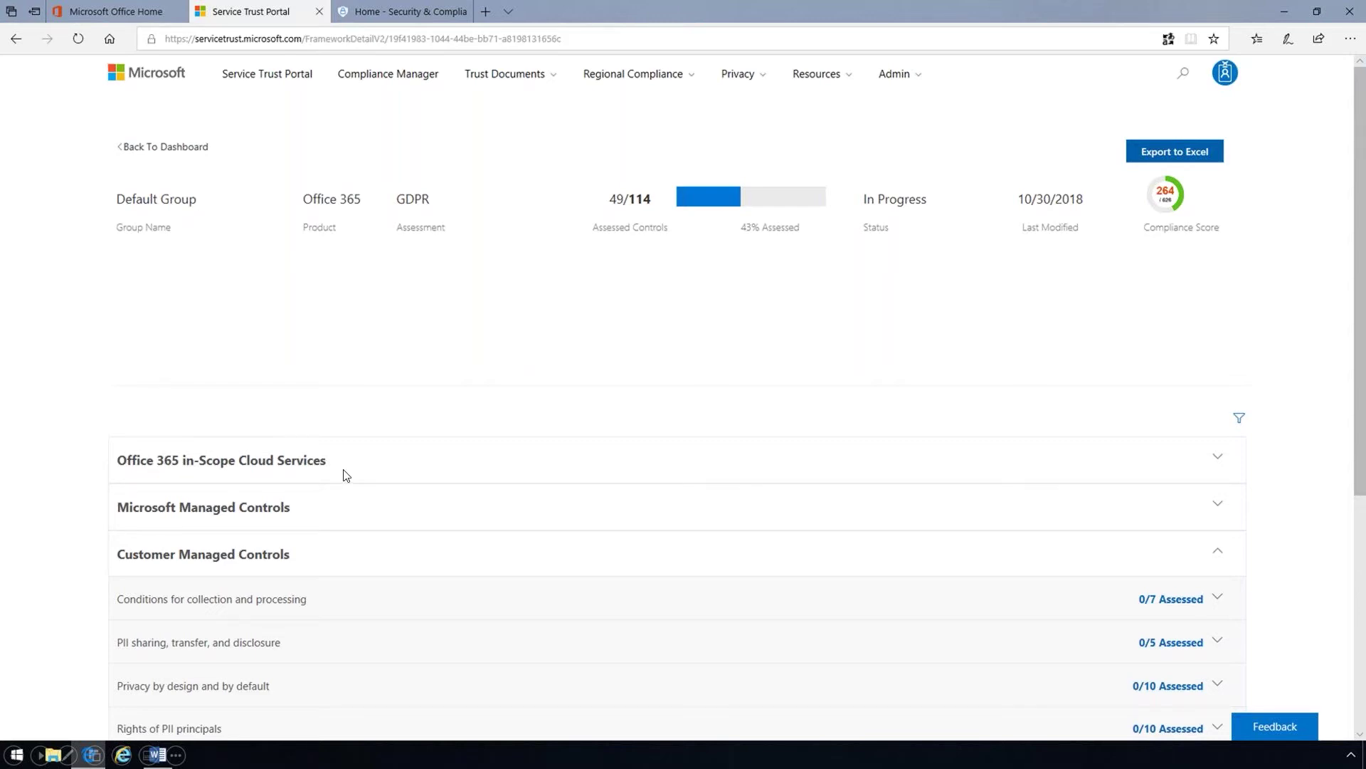
{"action": "left_click", "coordinate": [336, 514]}
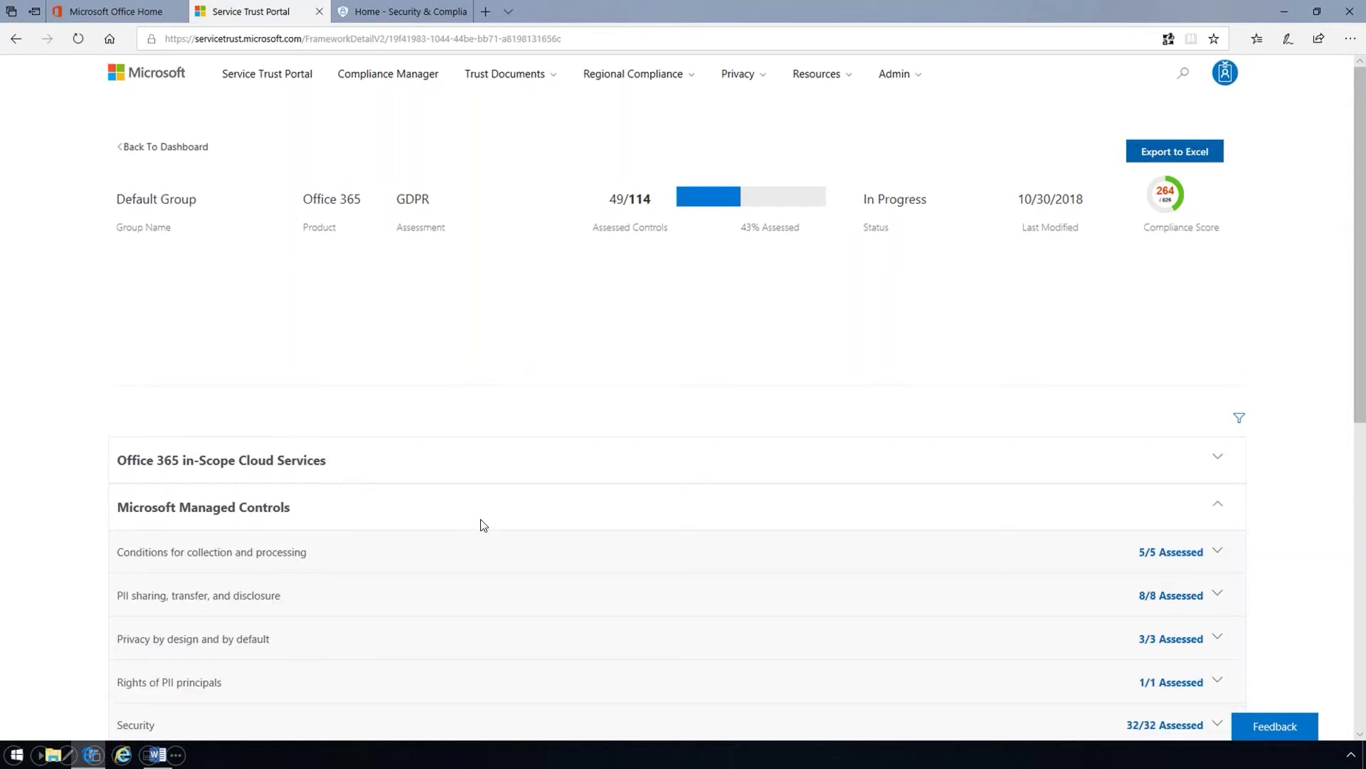
{"action": "scroll", "coordinate": [1361, 621], "scroll_direction": "down", "scroll_amount": 2}
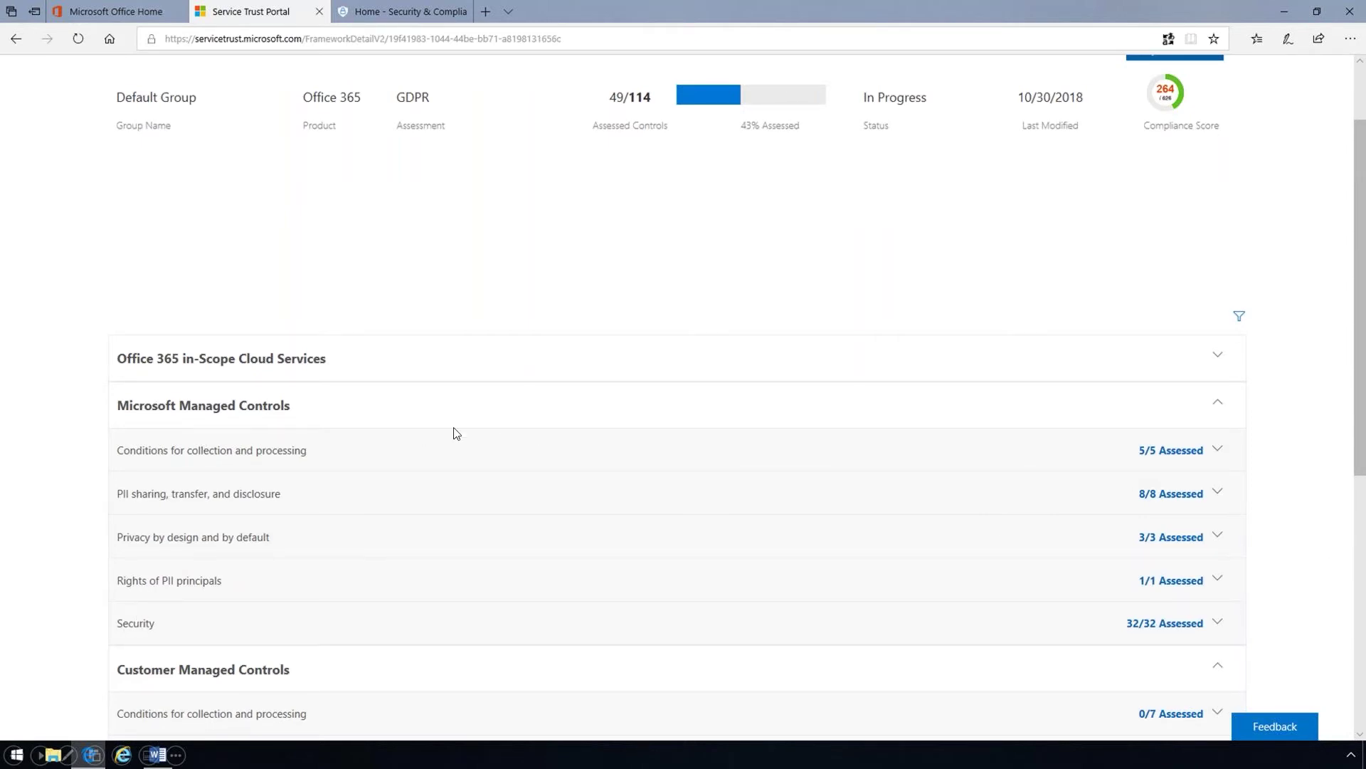
Step: Expand the Microsoft-managed Security category to list controls such as 6.6.1 User access management
{"action": "left_click", "coordinate": [150, 627]}
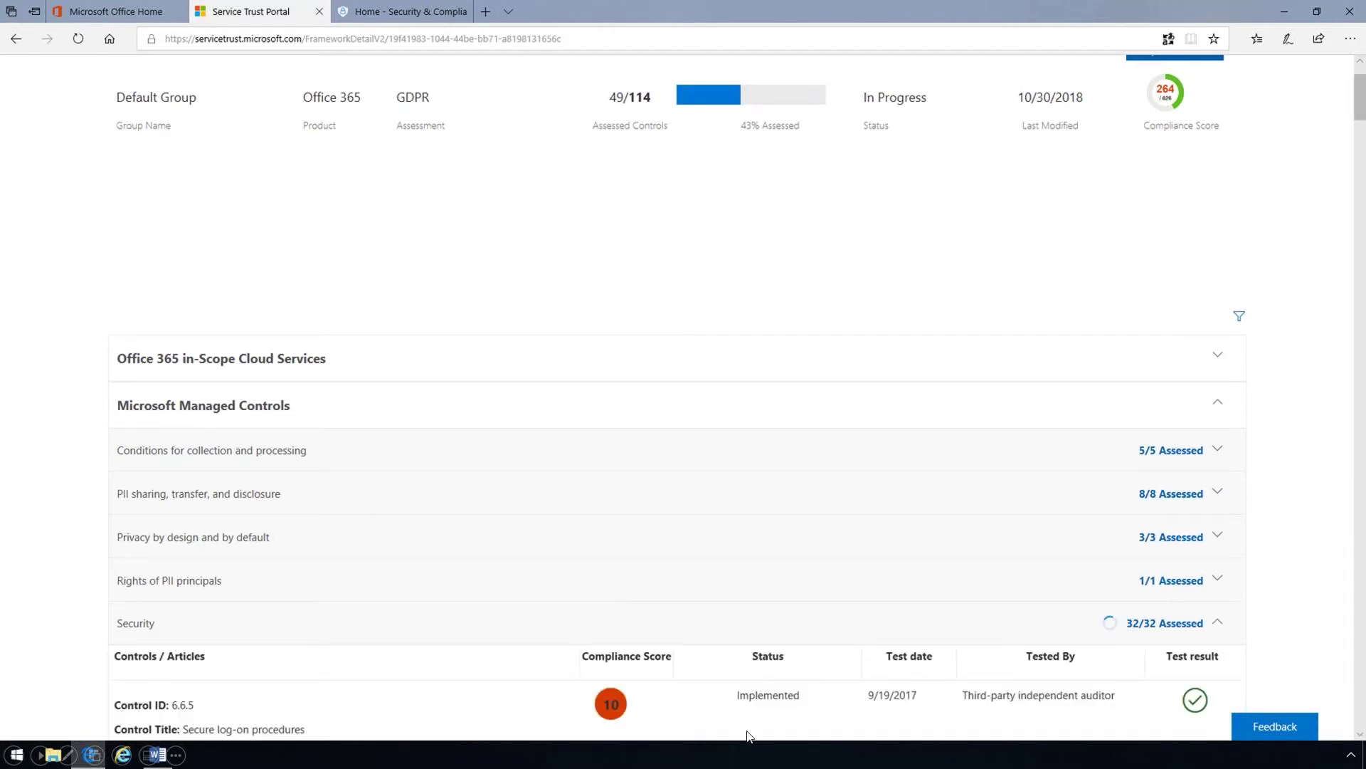
{"action": "scroll", "coordinate": [1359, 598], "scroll_direction": "down", "scroll_amount": 10}
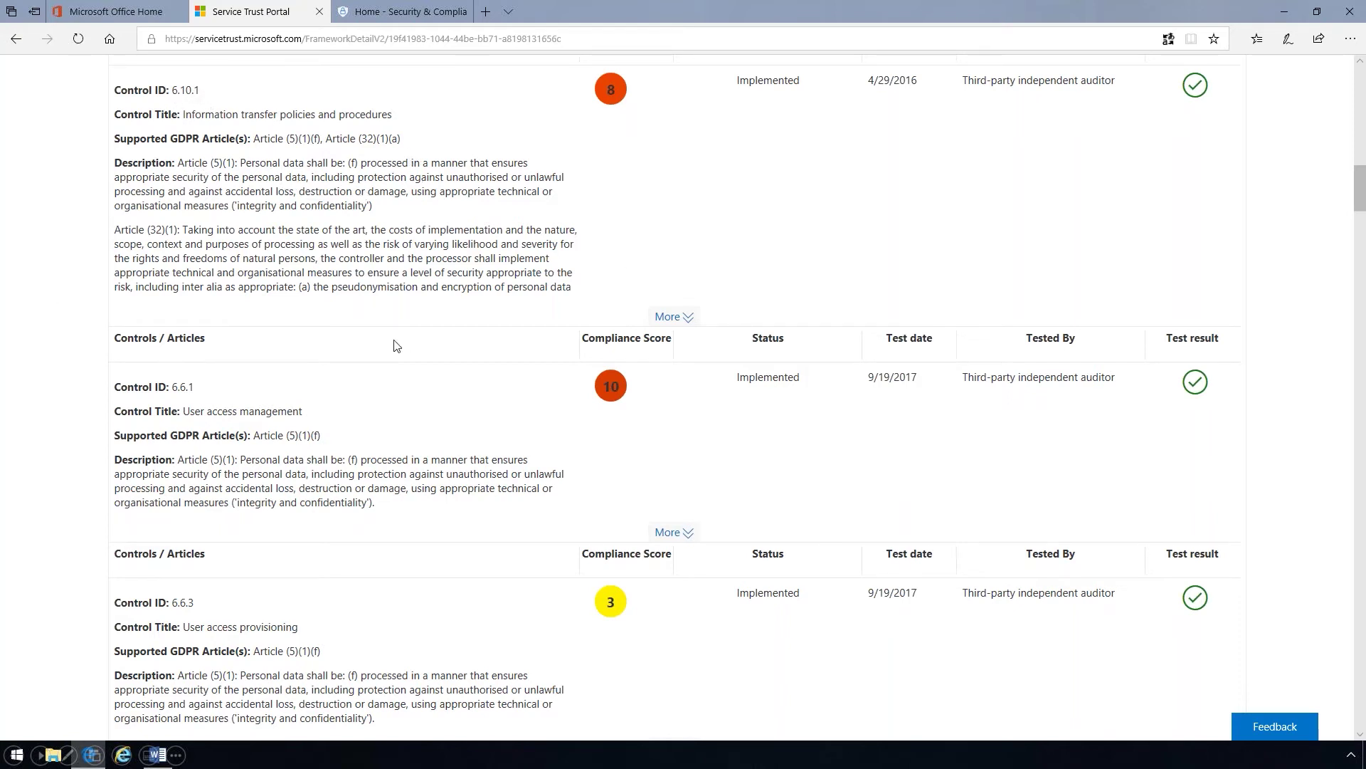
Step: Show control 6.10.1's full implementation details, test plan details and N/A management response
{"action": "left_click", "coordinate": [682, 318]}
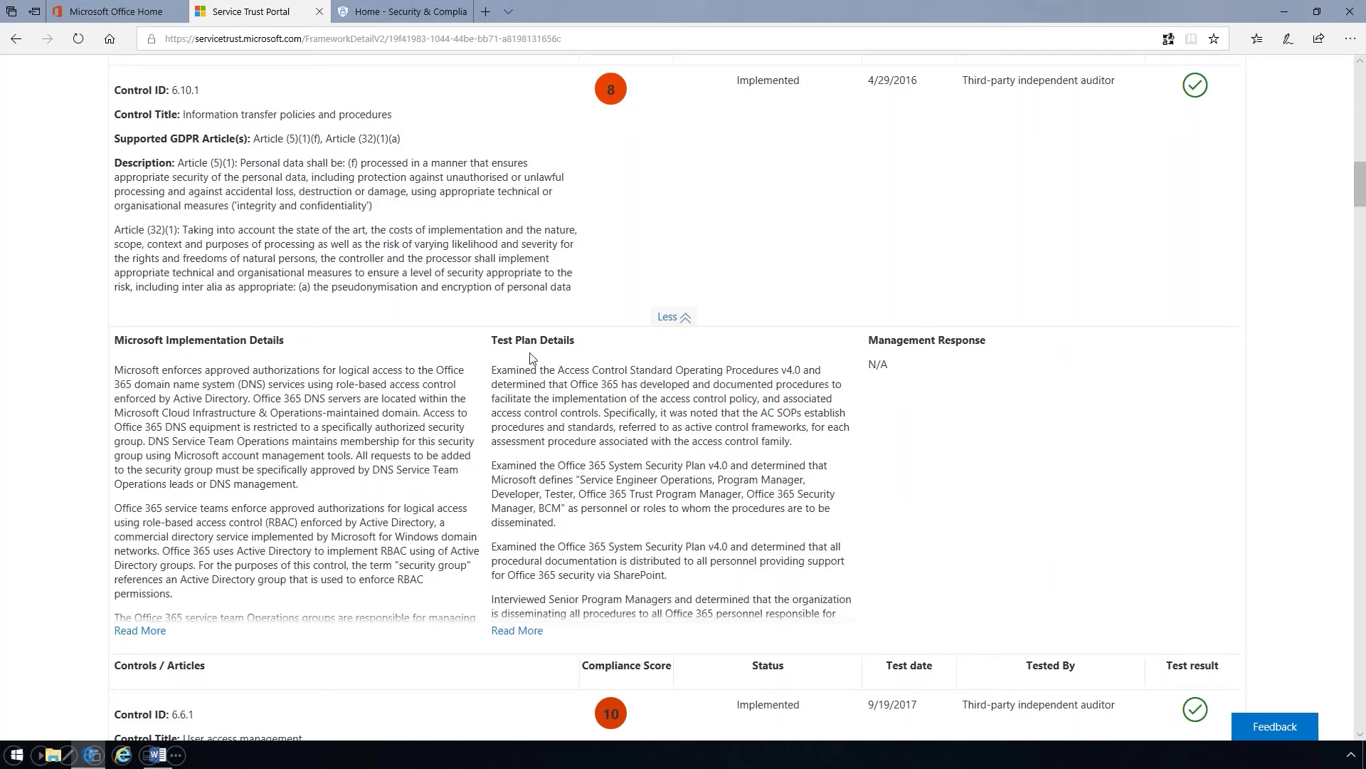
{"action": "left_click", "coordinate": [141, 631]}
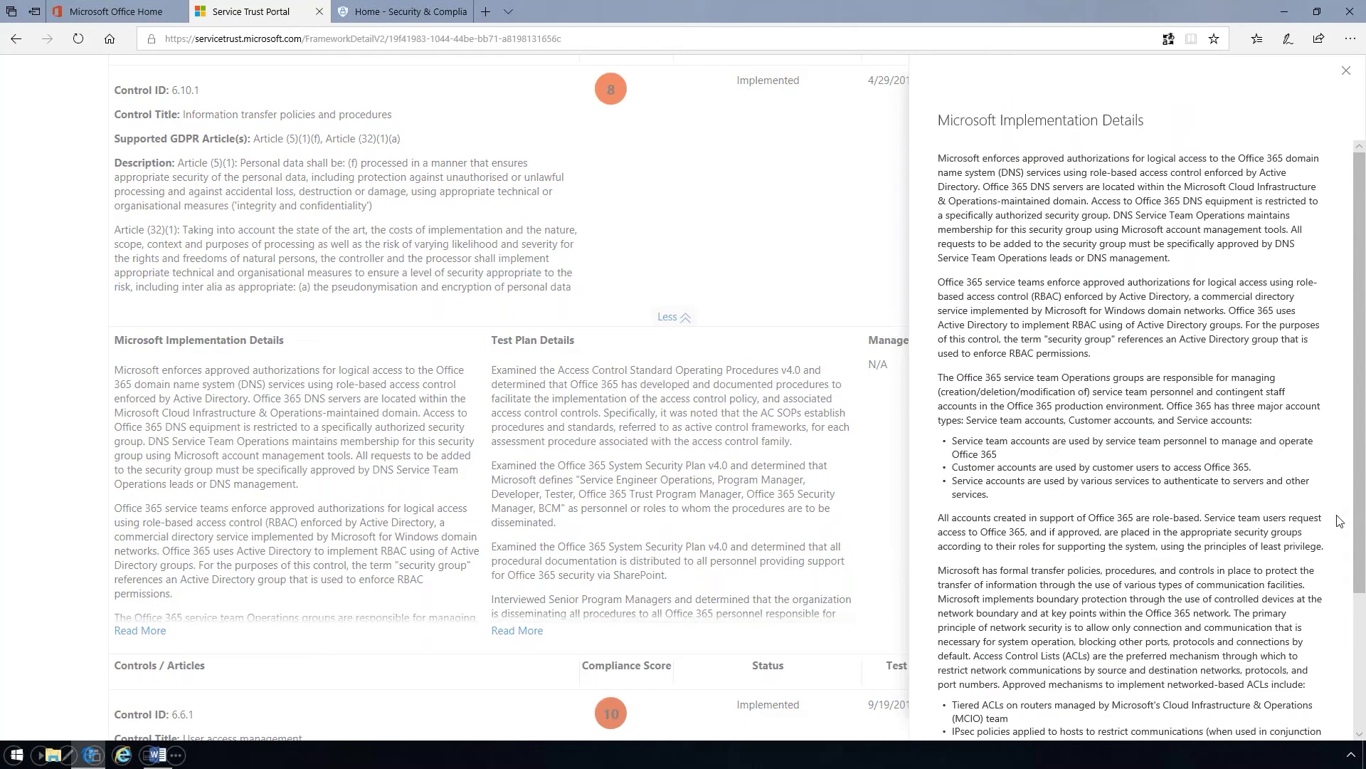
{"action": "left_click", "coordinate": [1361, 657]}
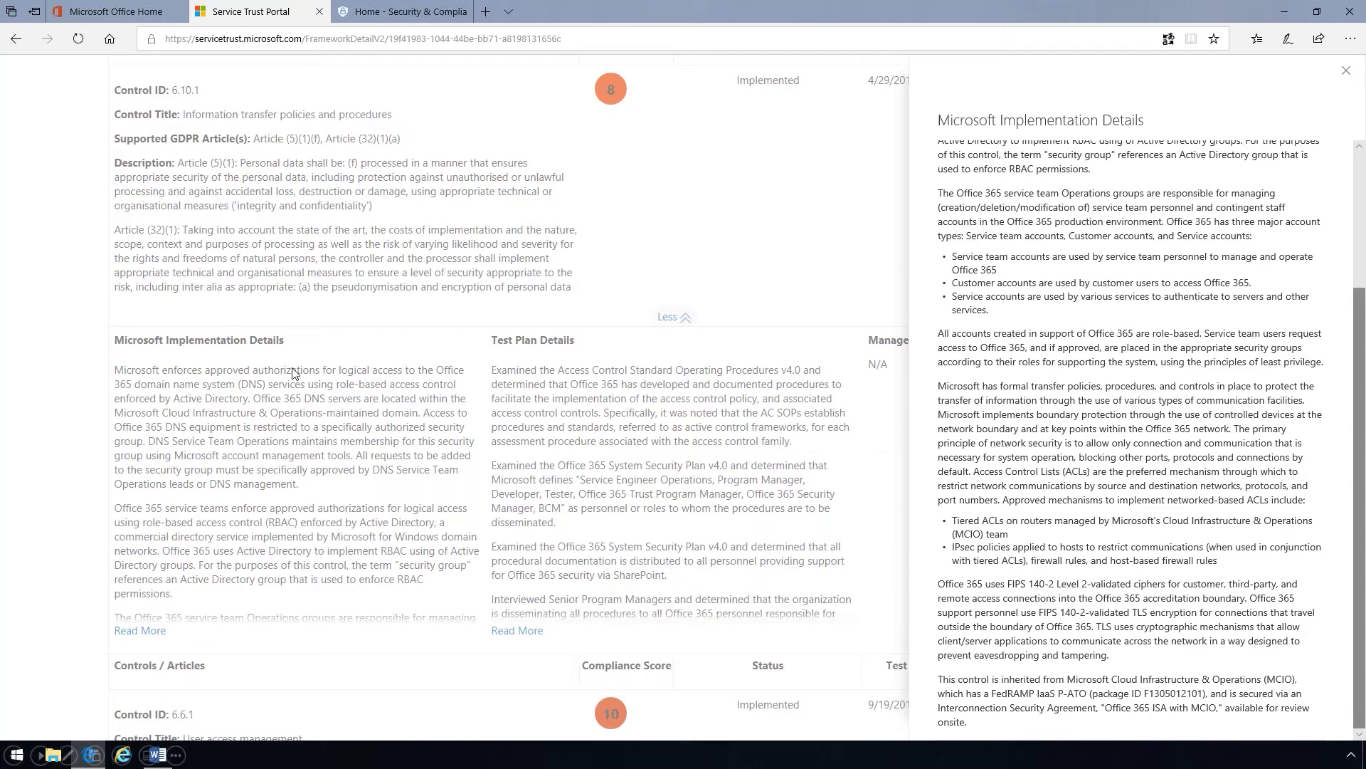
{"action": "left_click", "coordinate": [1344, 72]}
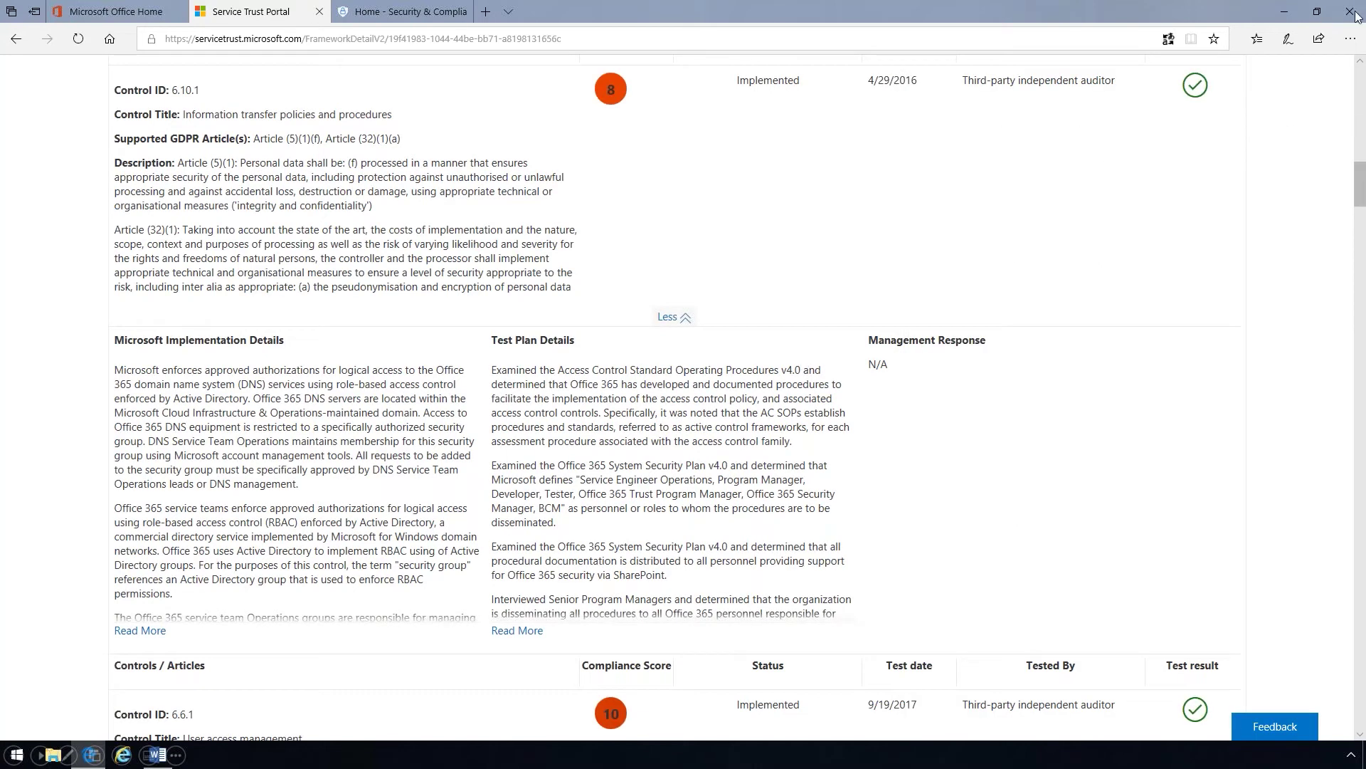
Step: Collapse Microsoft Managed Controls, list customer-managed Security controls, and expand control 6.11.1's details
{"action": "left_click", "coordinate": [1359, 93]}
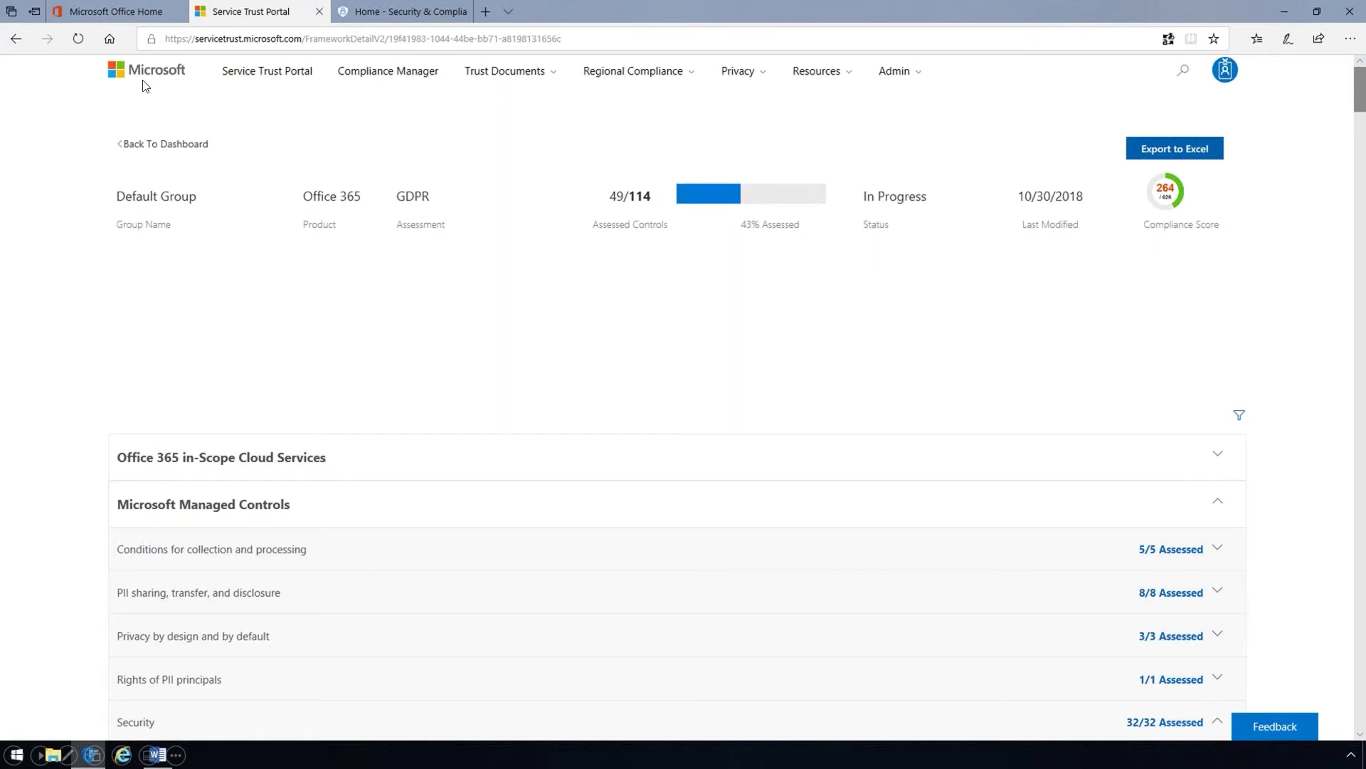
{"action": "left_click", "coordinate": [1213, 504]}
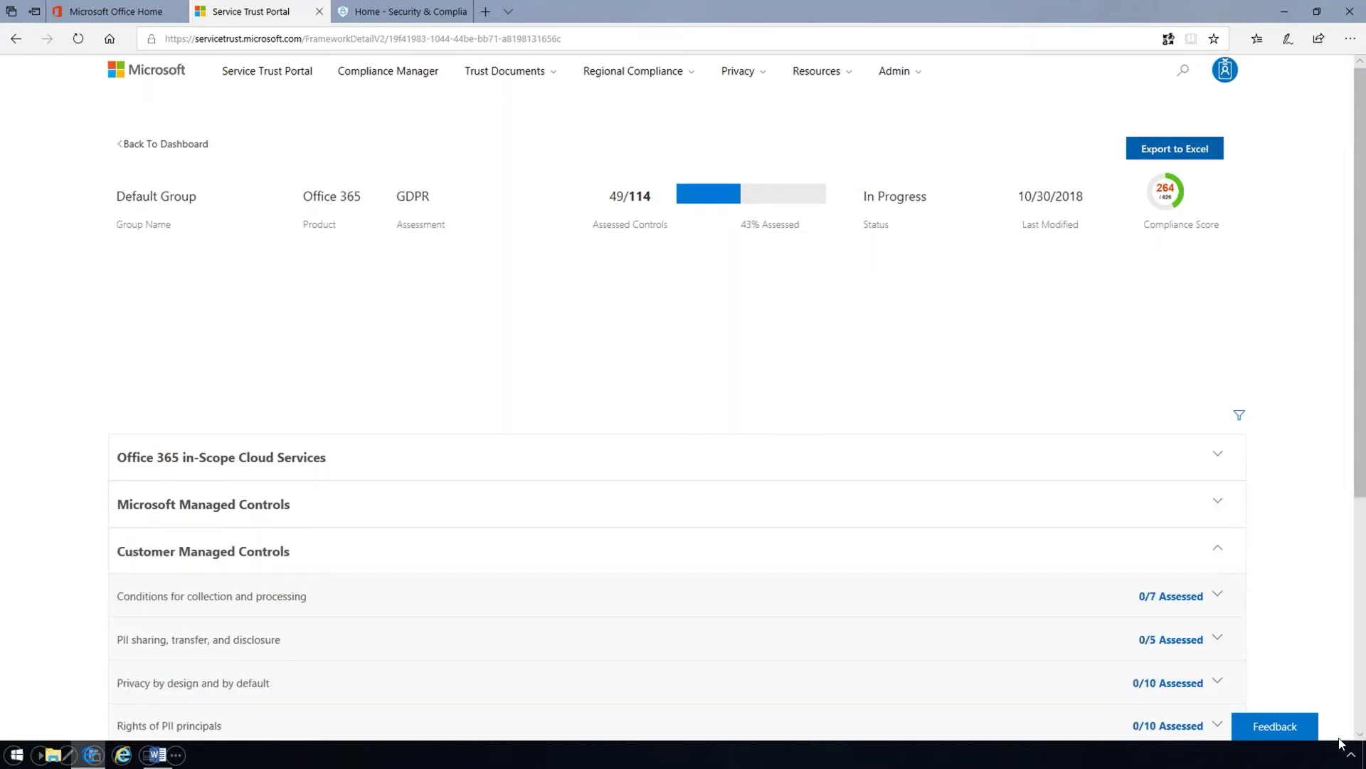
{"action": "left_click", "coordinate": [1361, 722]}
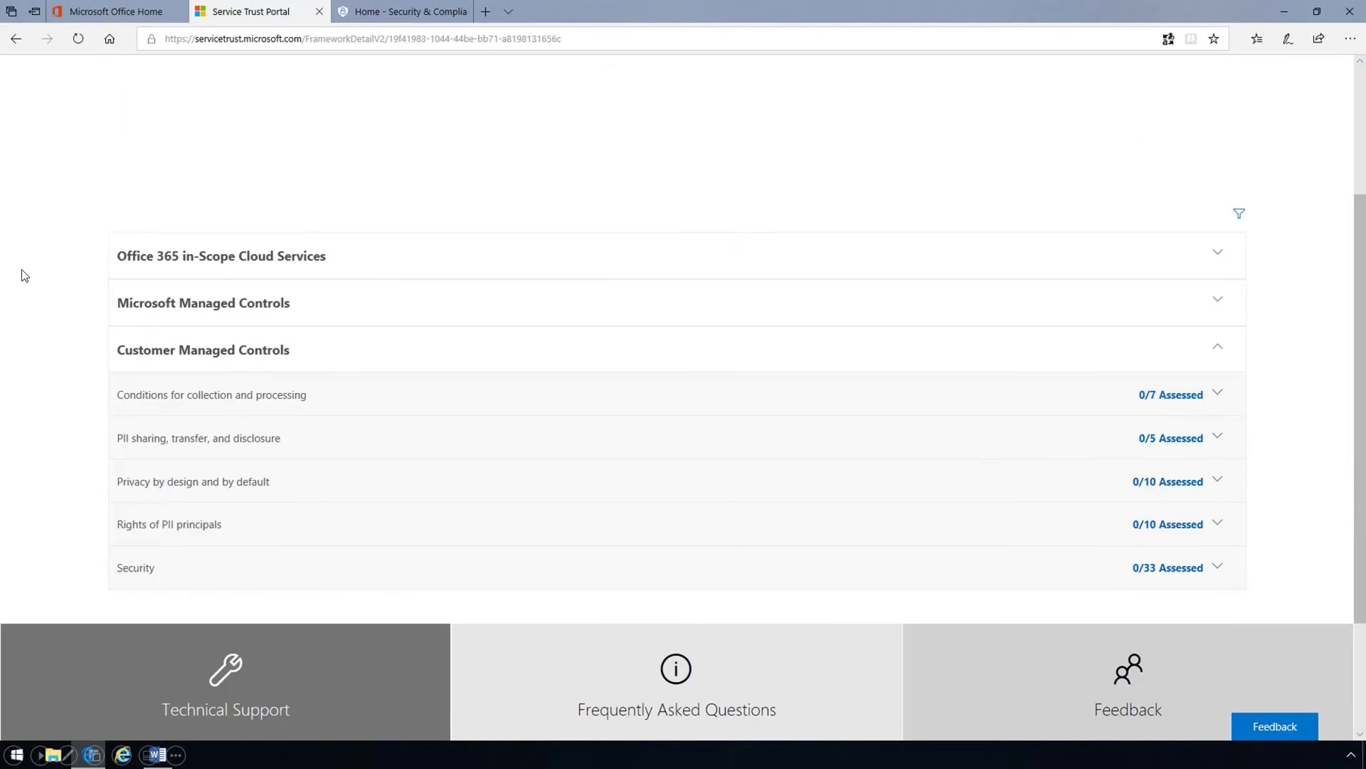
{"action": "left_click", "coordinate": [149, 576]}
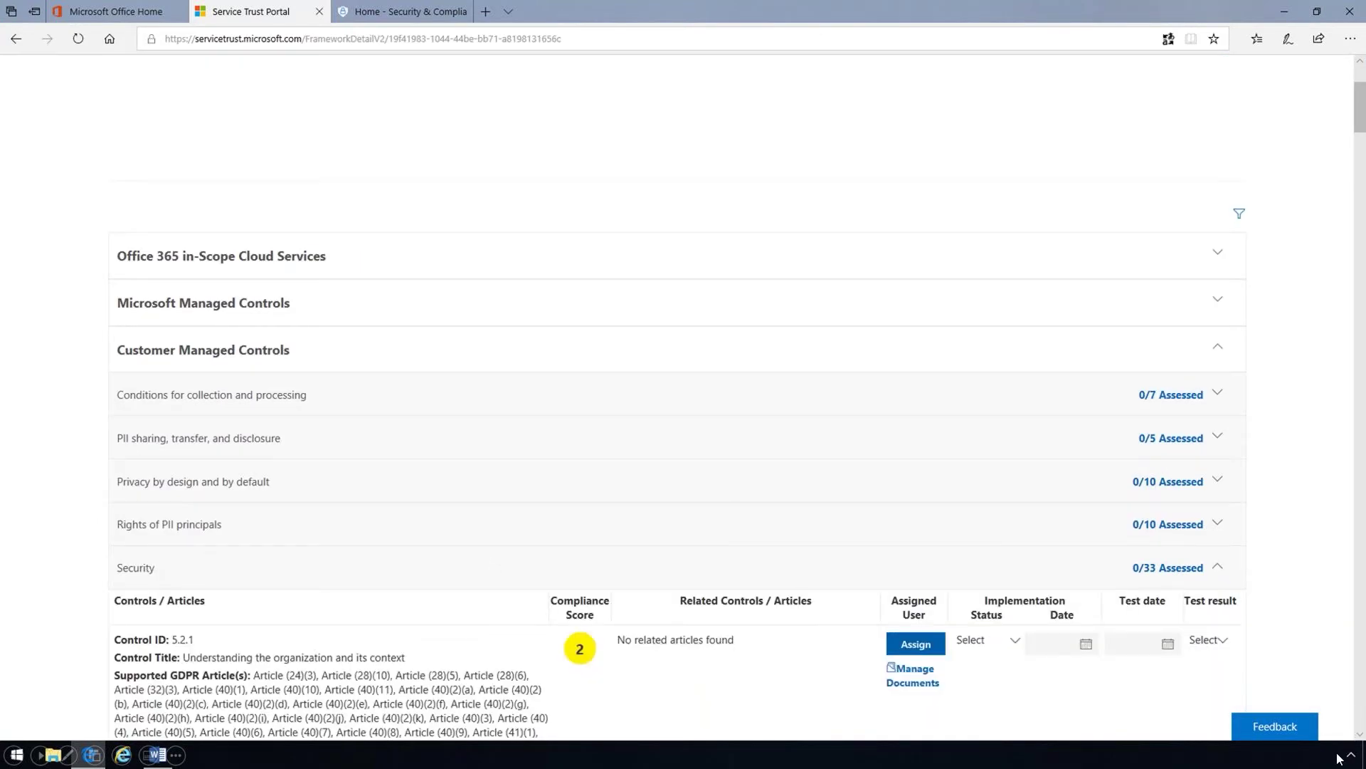
{"action": "scroll", "coordinate": [1361, 696], "scroll_direction": "down", "scroll_amount": 20}
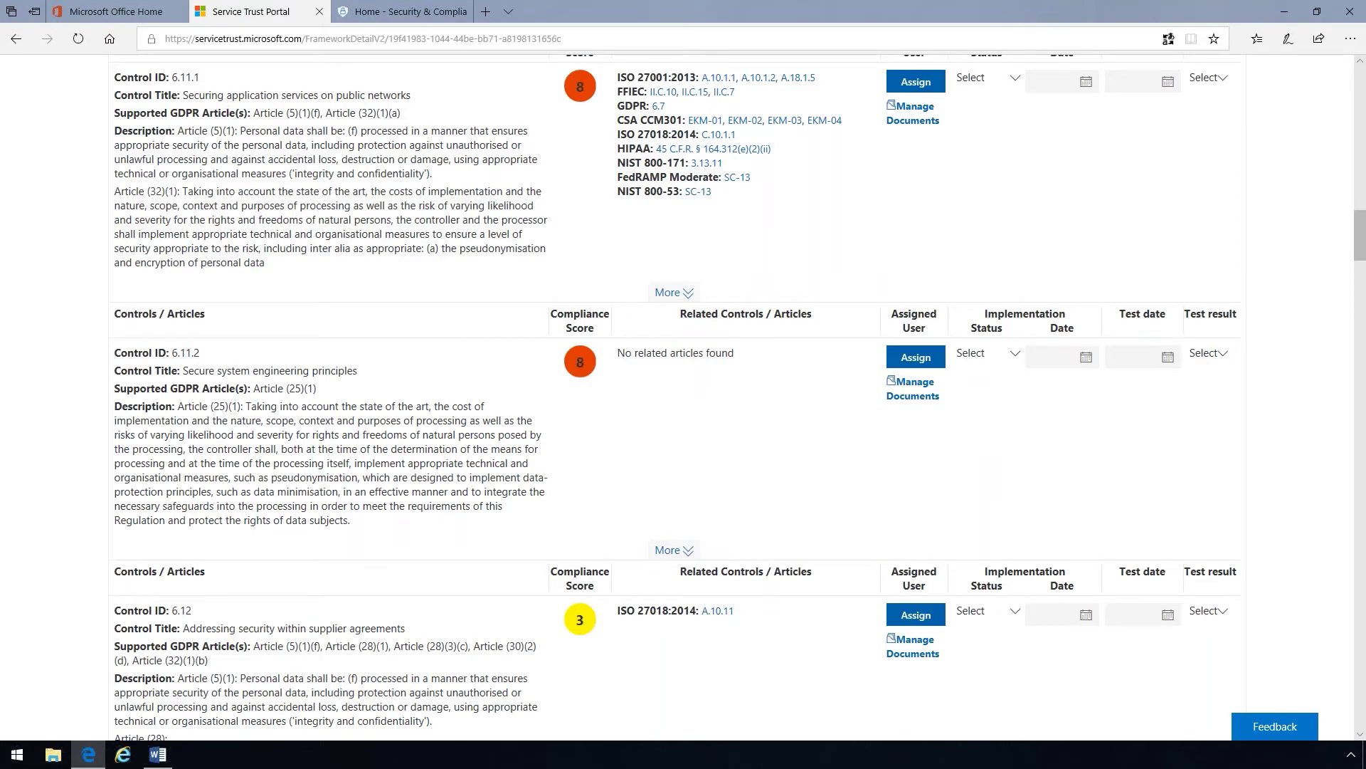
{"action": "left_click", "coordinate": [682, 294]}
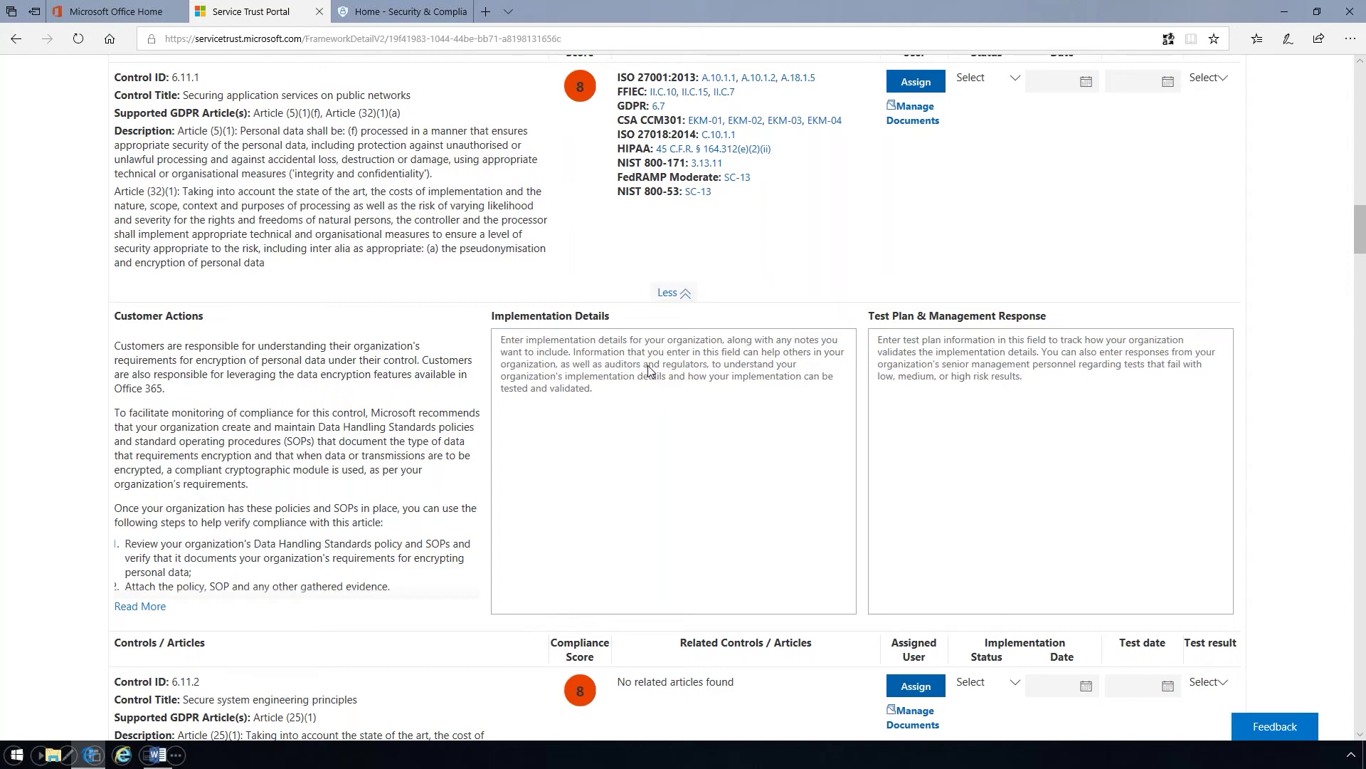
{"action": "left_click", "coordinate": [140, 606]}
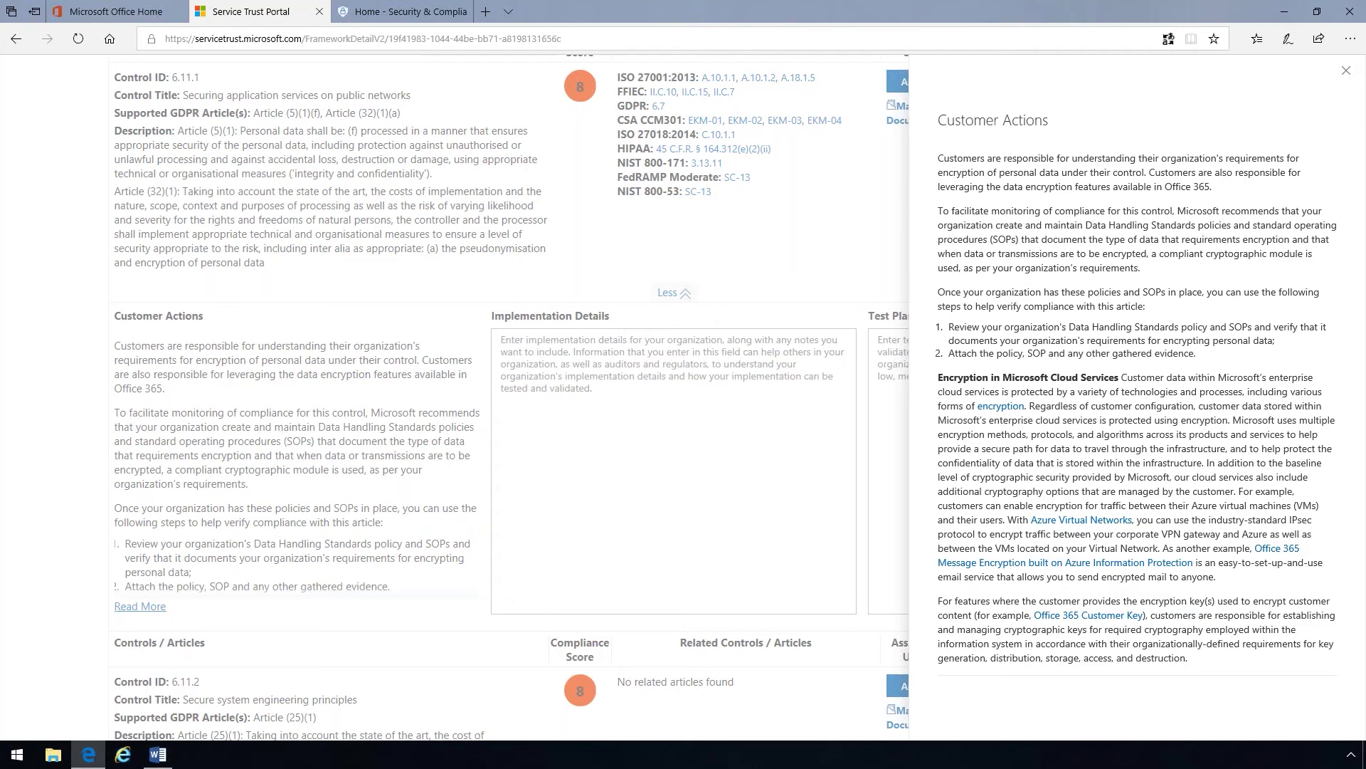
{"action": "left_click", "coordinate": [1347, 75]}
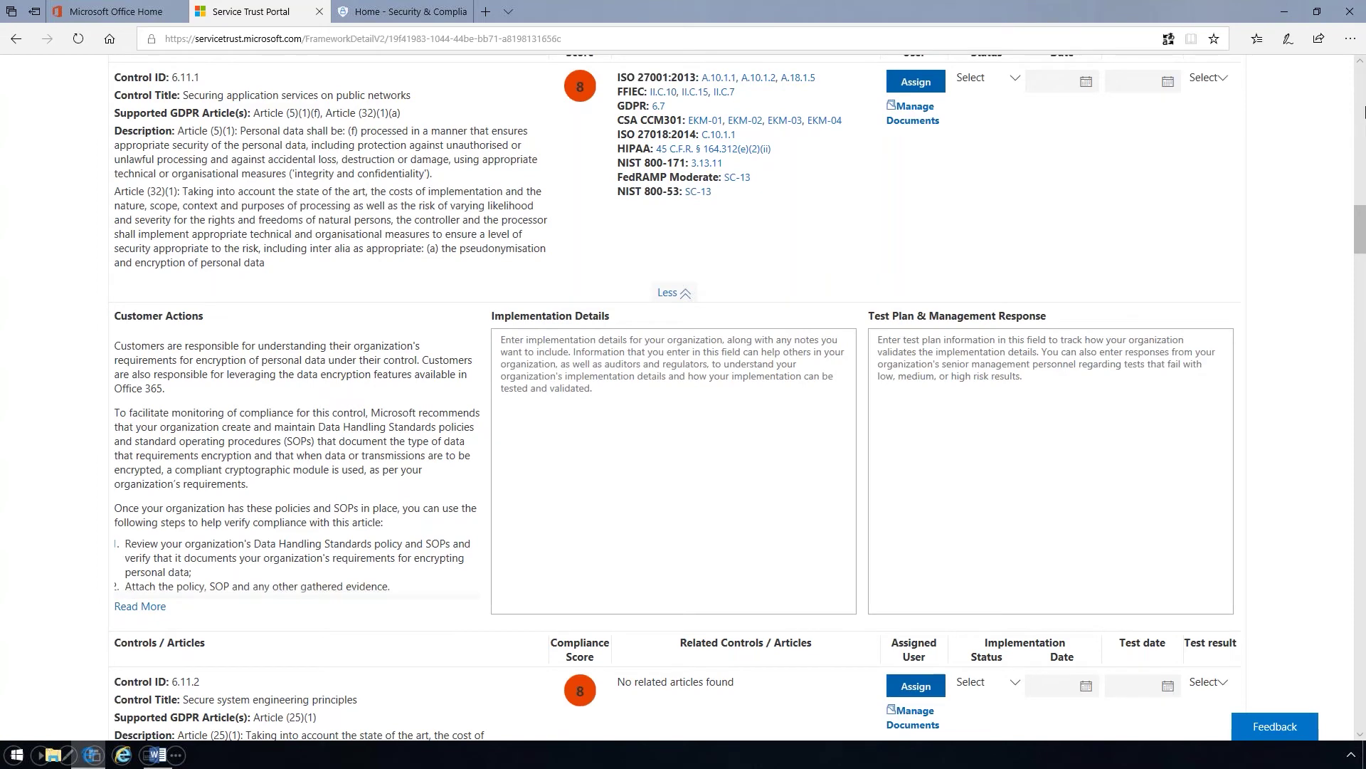
{"action": "scroll", "coordinate": [1360, 109], "scroll_direction": "up", "scroll_amount": 1}
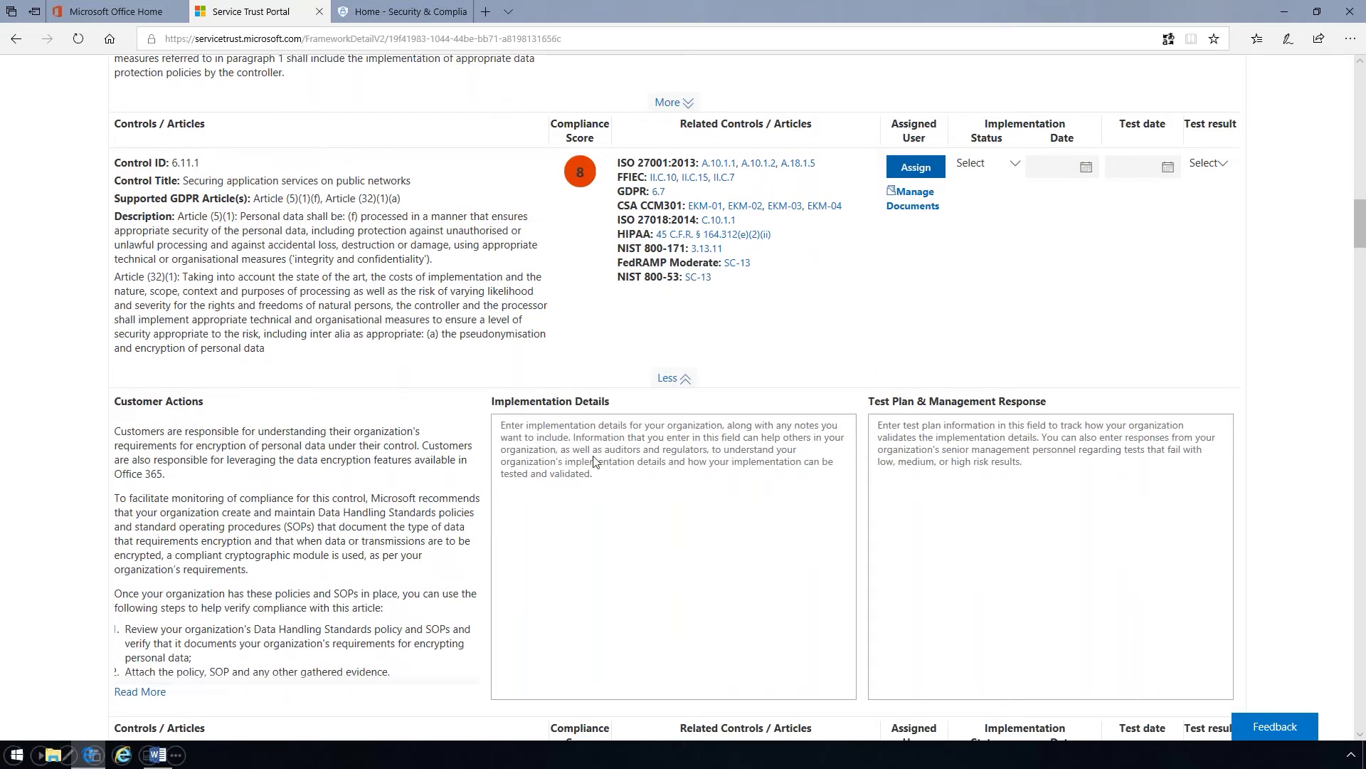
Step: Assign 6.11.1 to the colleague at Medium priority, noting they own it and a summary is due Monday
{"action": "left_click", "coordinate": [916, 168]}
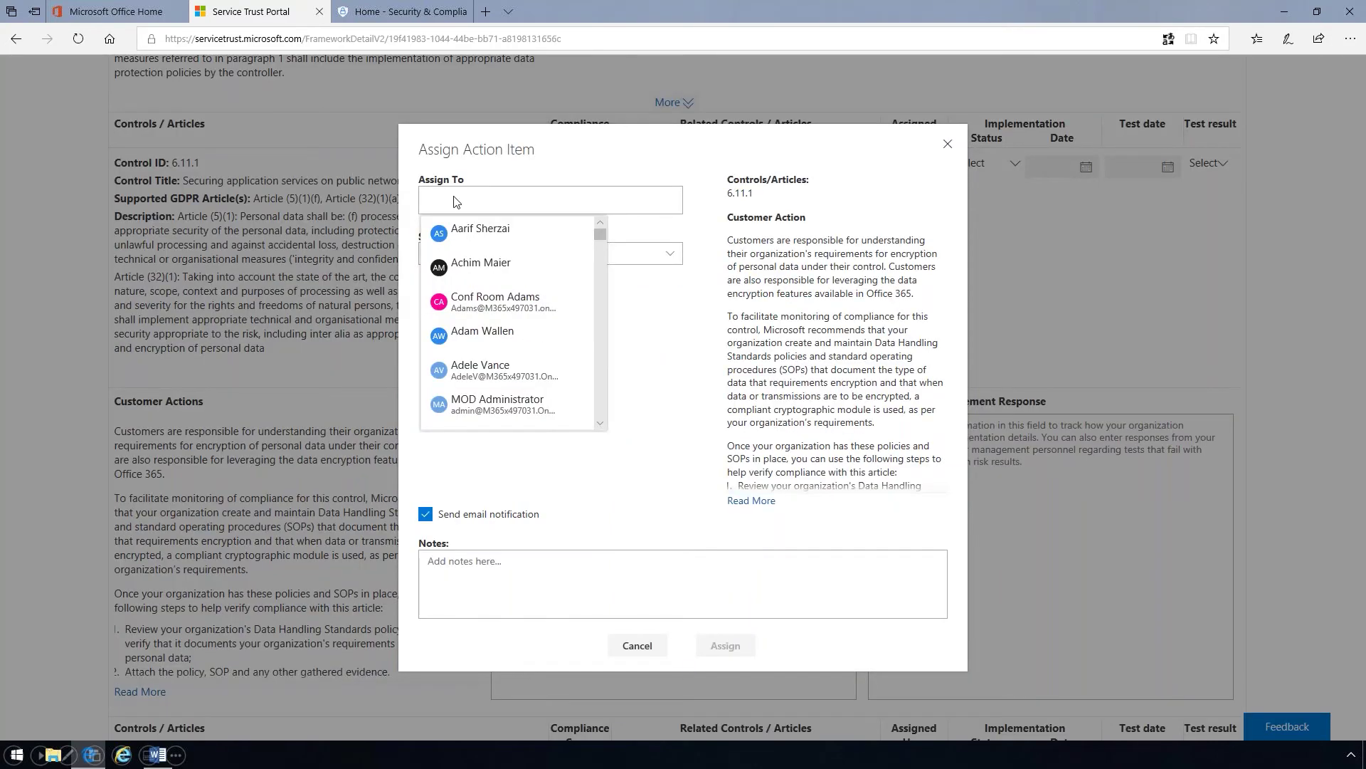
{"action": "type", "text": "Patti"}
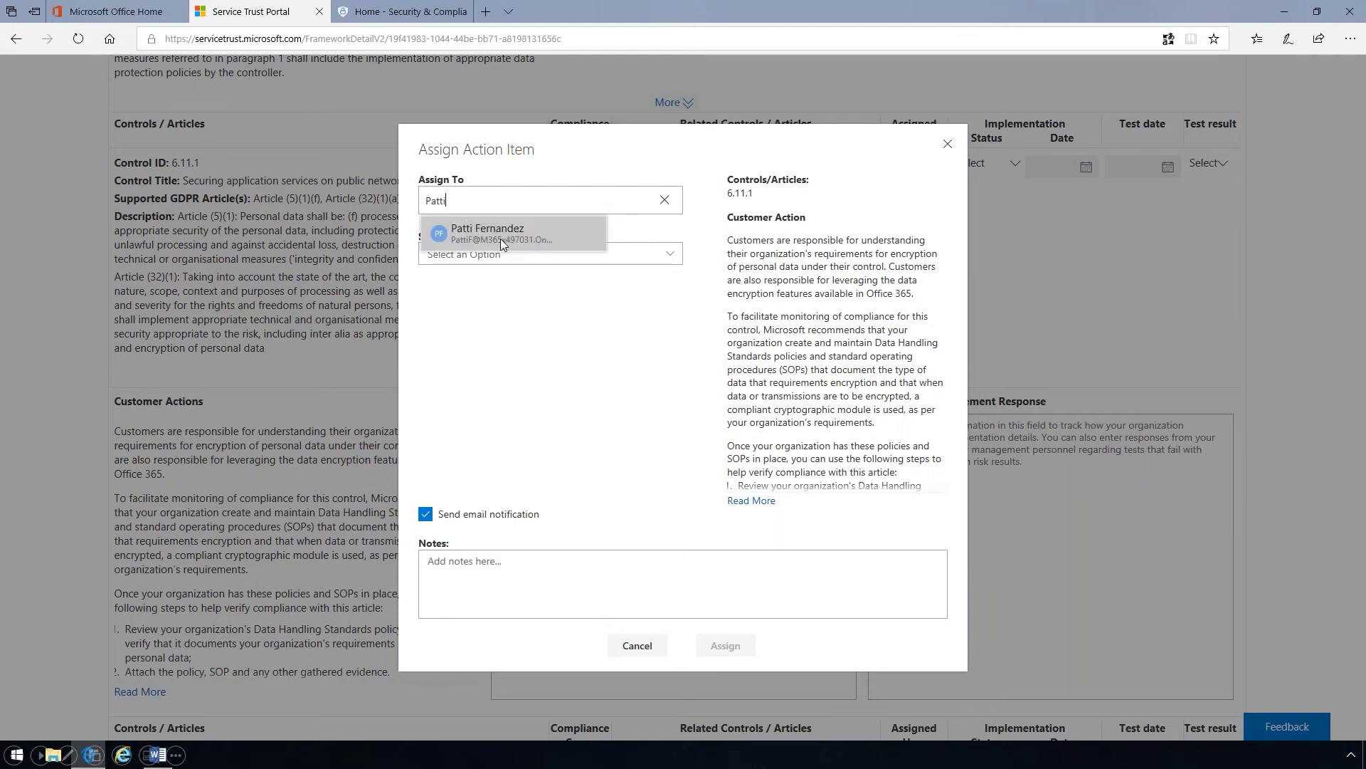
{"action": "left_click", "coordinate": [501, 240]}
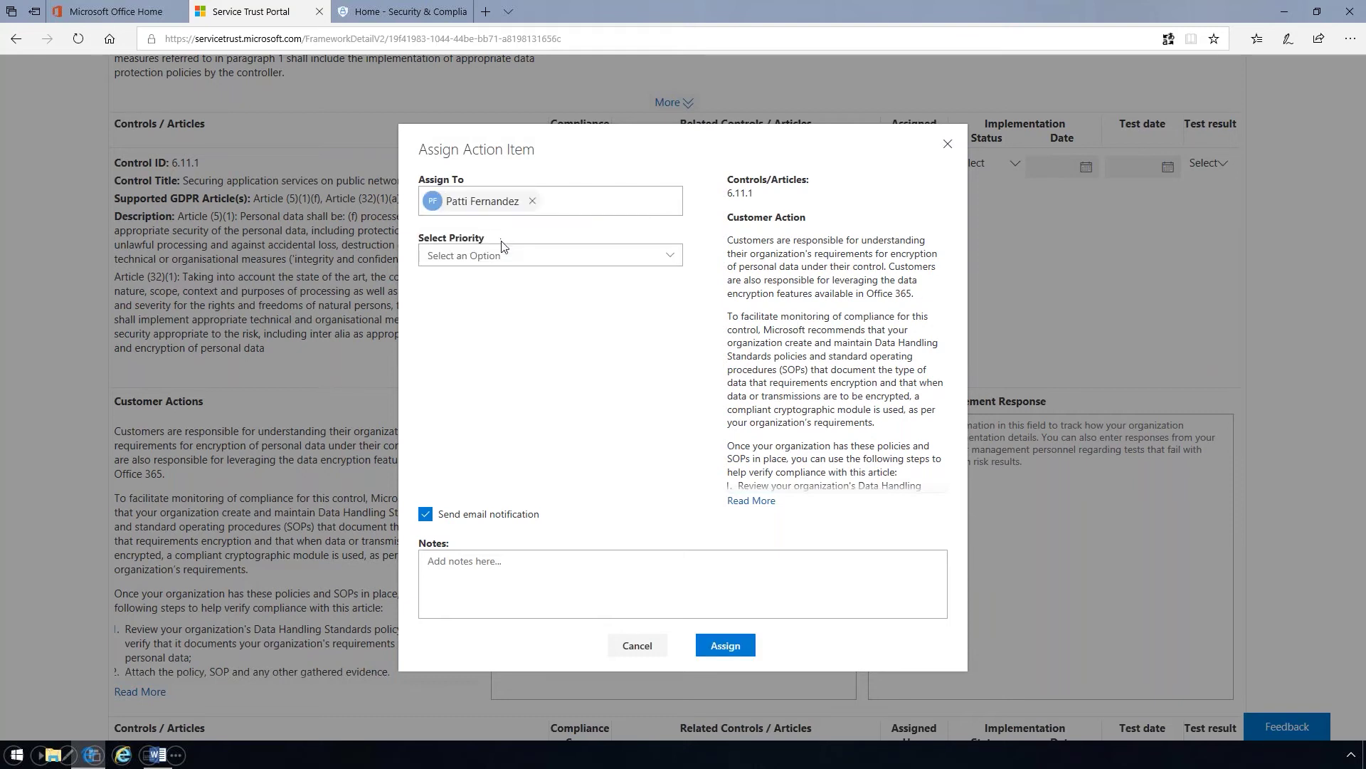
{"action": "left_click", "coordinate": [507, 260]}
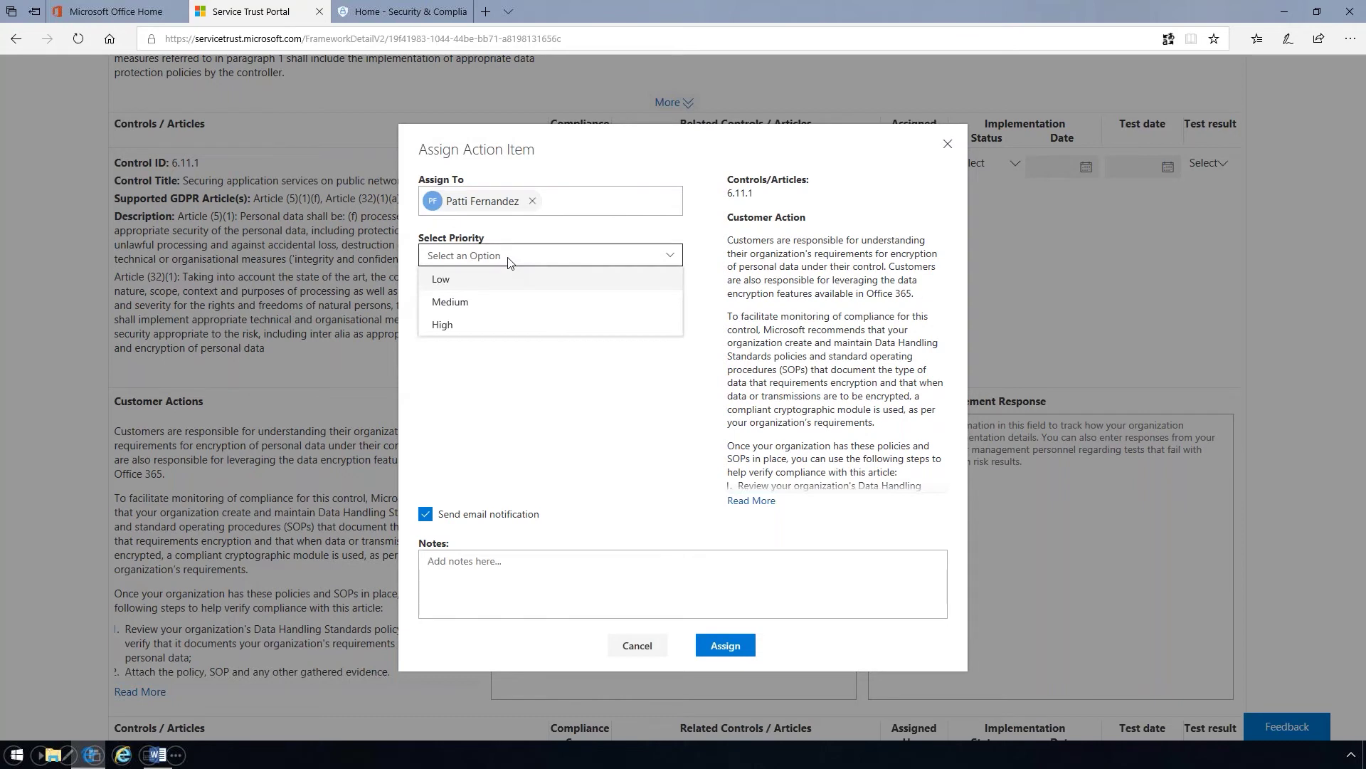
{"action": "left_click", "coordinate": [460, 304]}
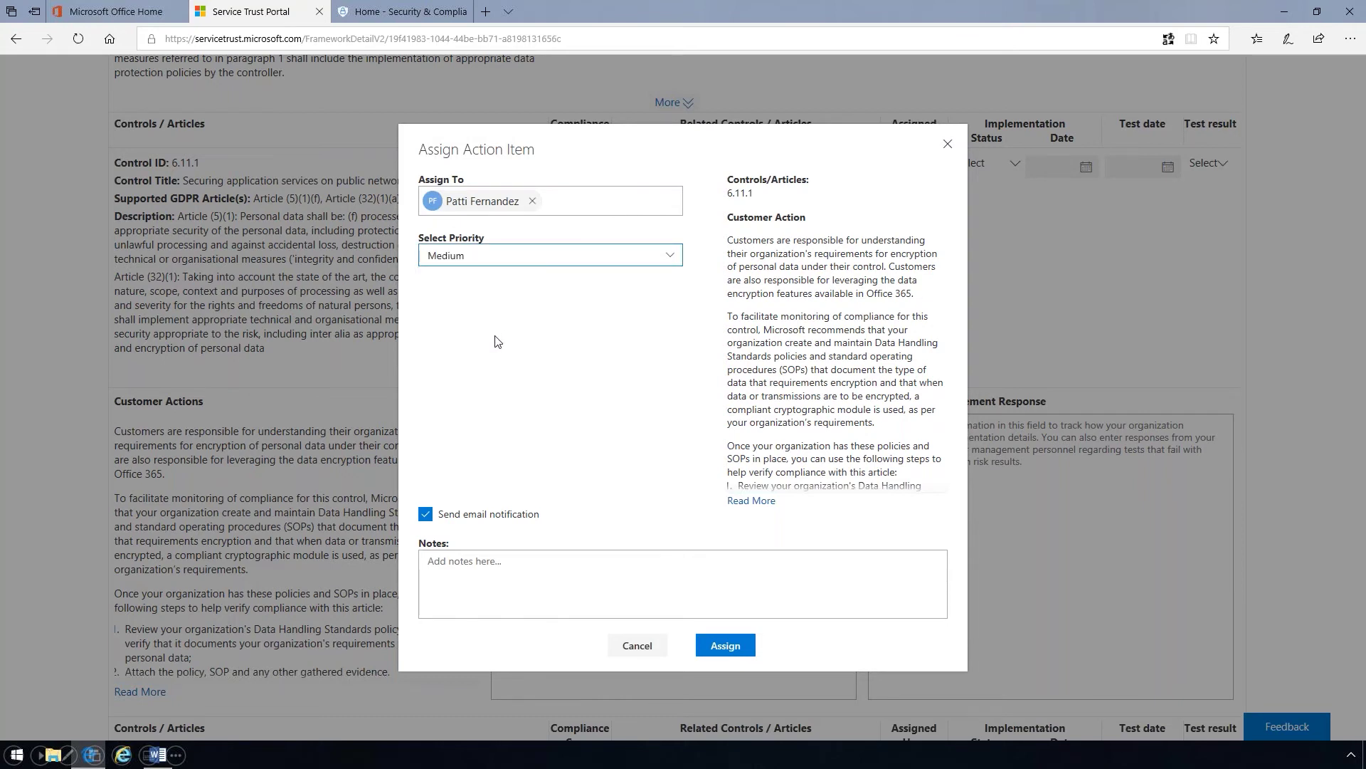
{"action": "left_click", "coordinate": [478, 571]}
{"action": "type", "text": "Patti, you own this. I need a summary by Monday."}
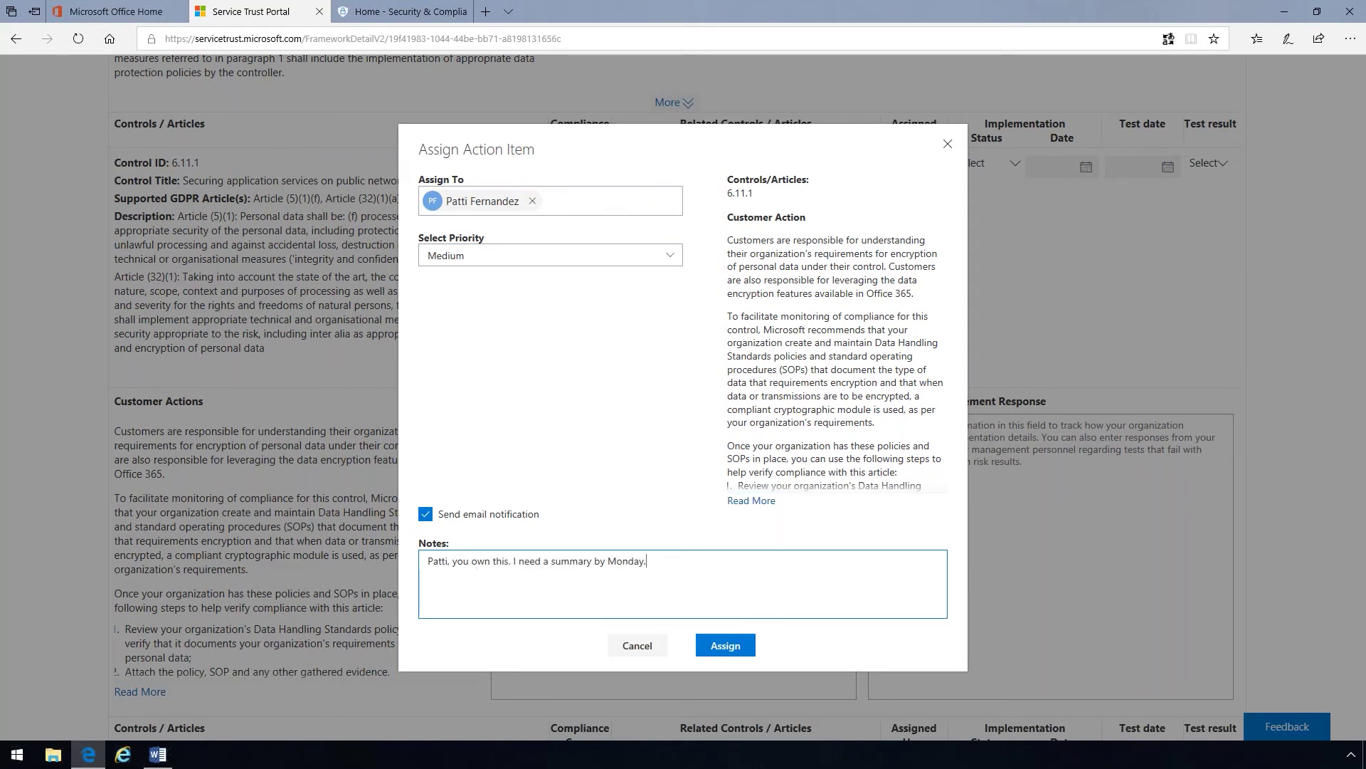
{"action": "left_click", "coordinate": [725, 646]}
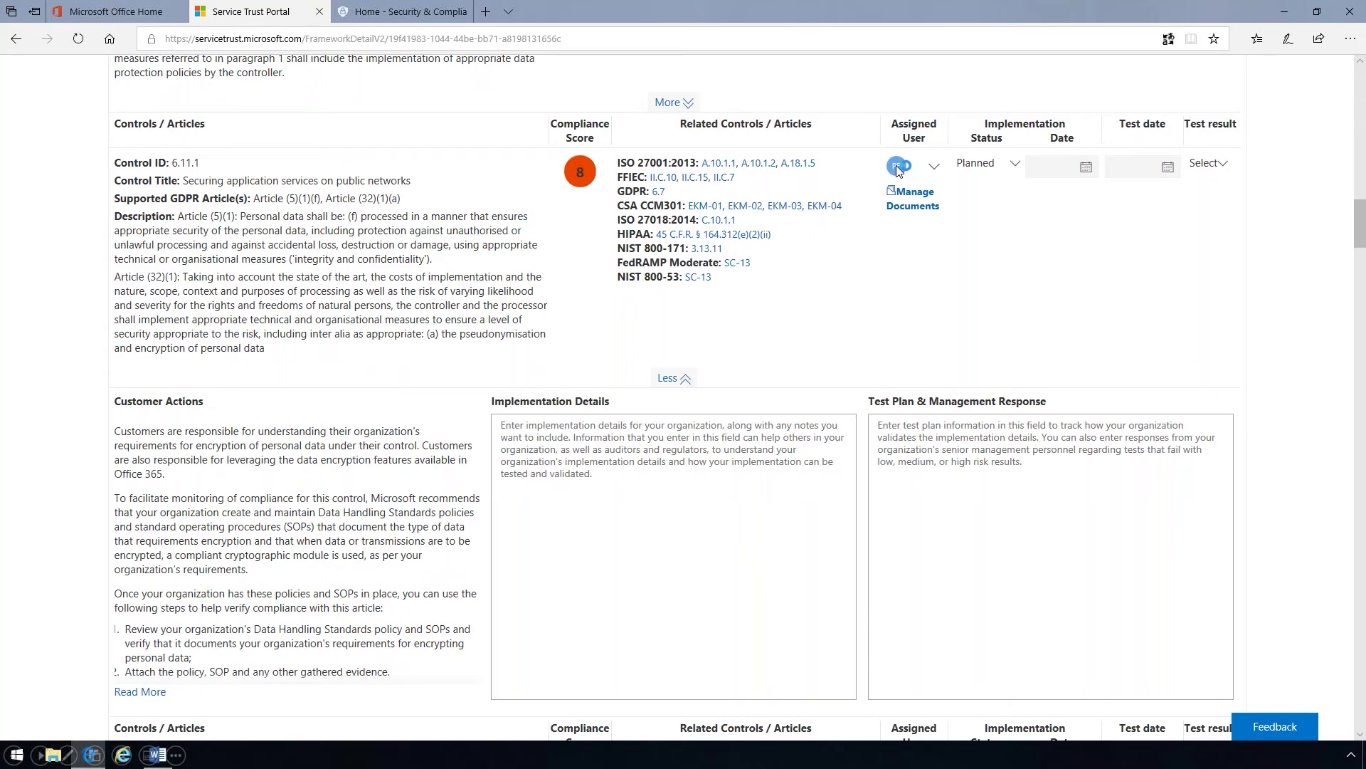
Step: Upload the Desktop Word file 'Control 6.11.1 evidence' through Manage Documents
{"action": "left_click", "coordinate": [918, 193]}
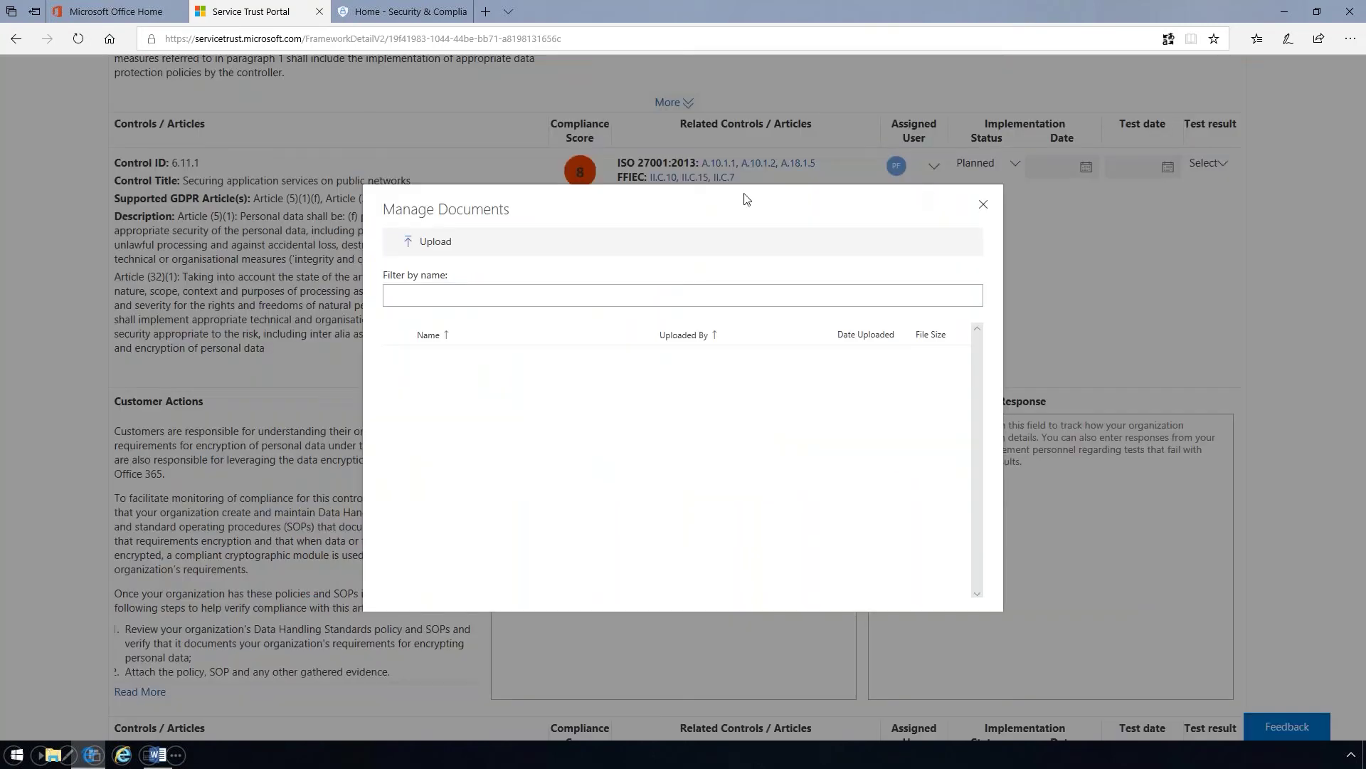
{"action": "left_click", "coordinate": [440, 247]}
{"action": "left_click", "coordinate": [173, 104]}
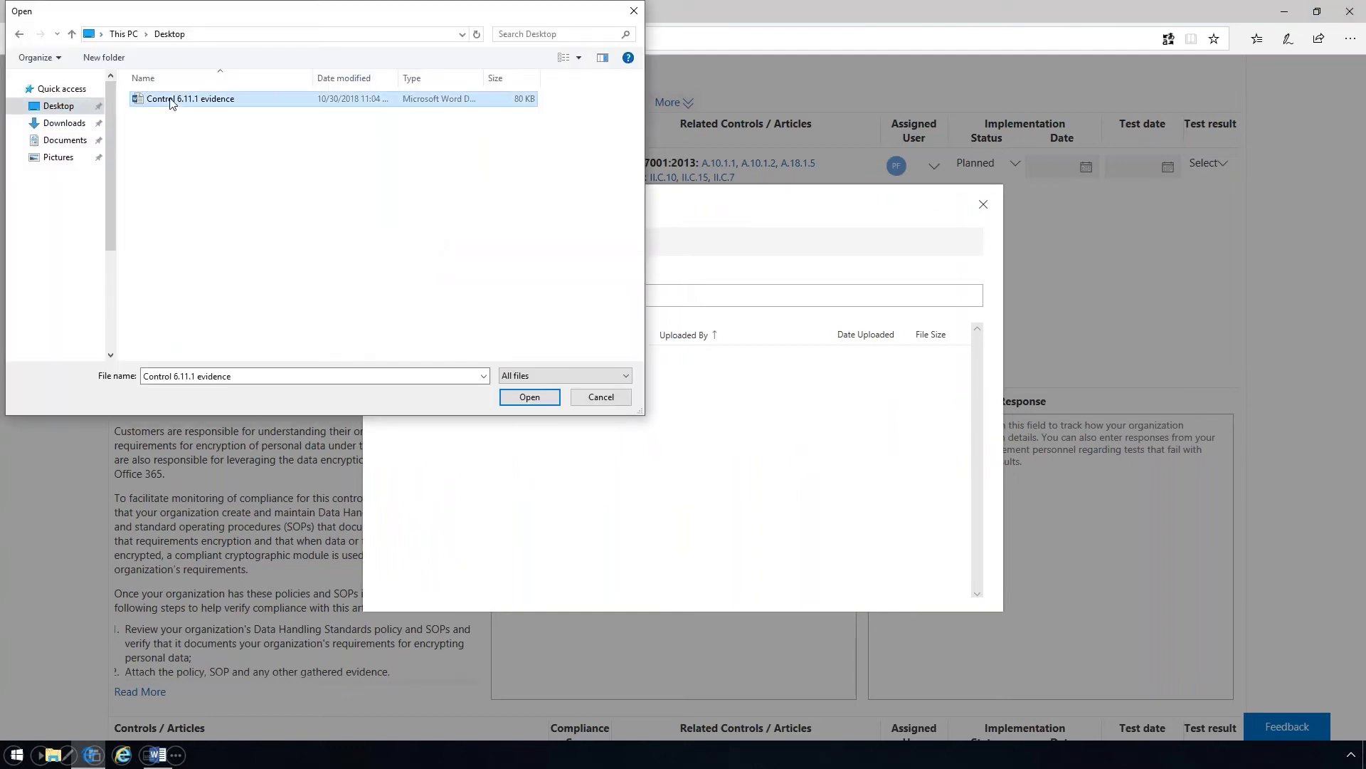
{"action": "left_click", "coordinate": [539, 395]}
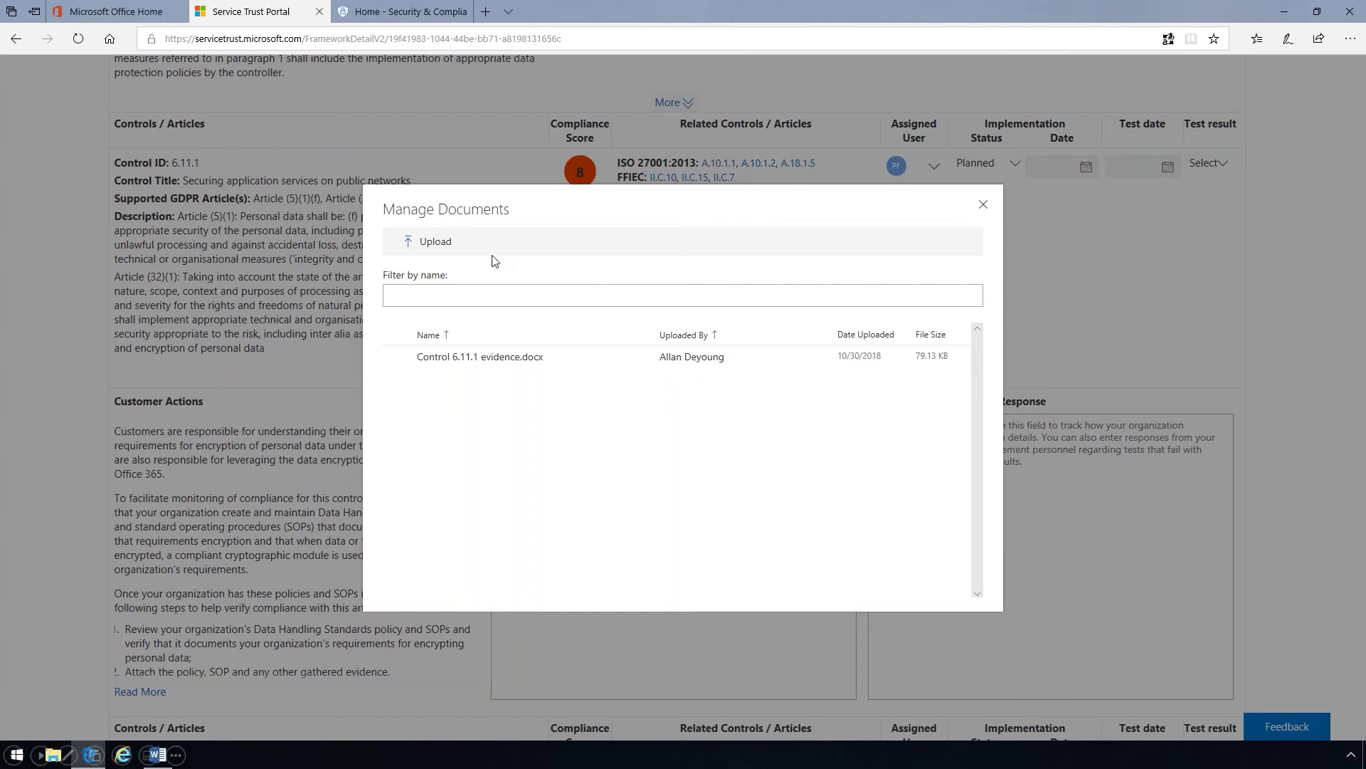
Step: Set 6.11.1 to Implemented, both dates 10/30/2018, test result Passed, raising the score to 275
{"action": "left_click", "coordinate": [984, 206]}
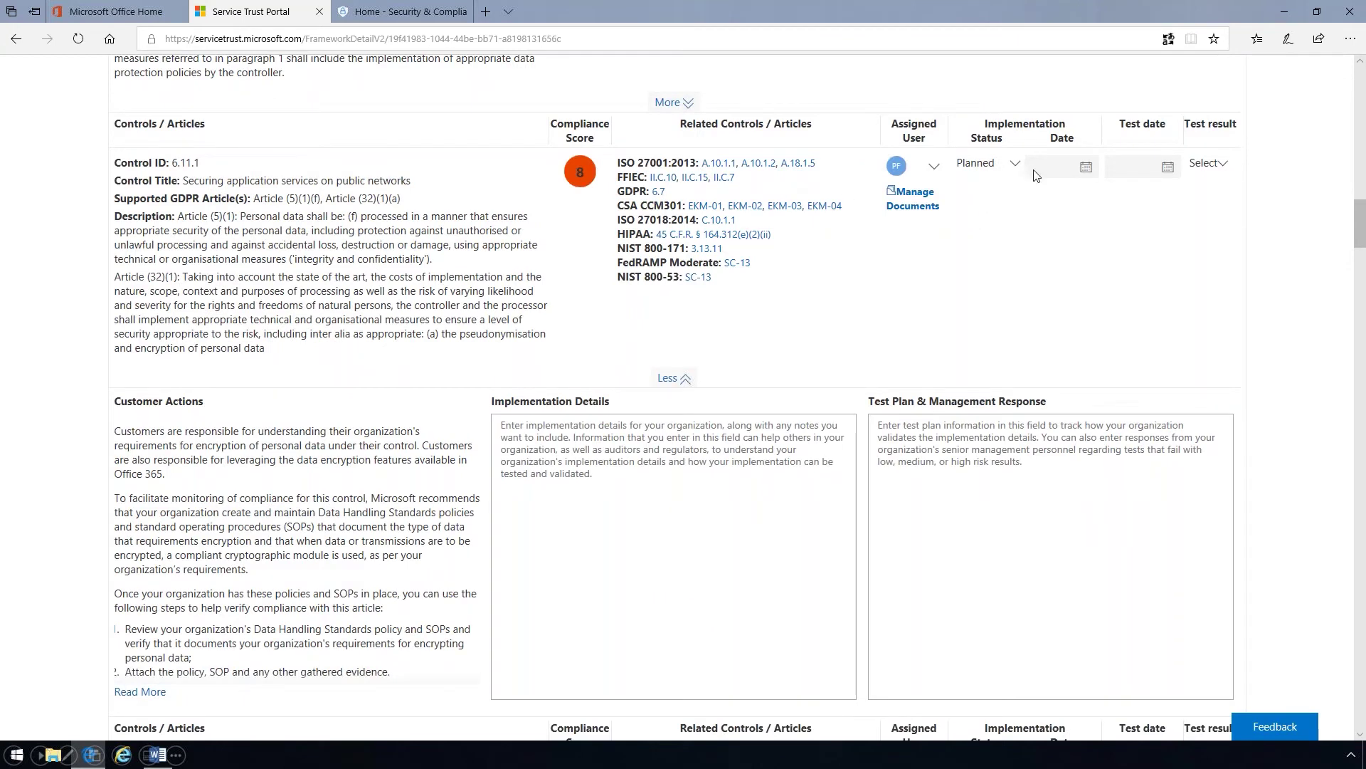
{"action": "left_click", "coordinate": [995, 168]}
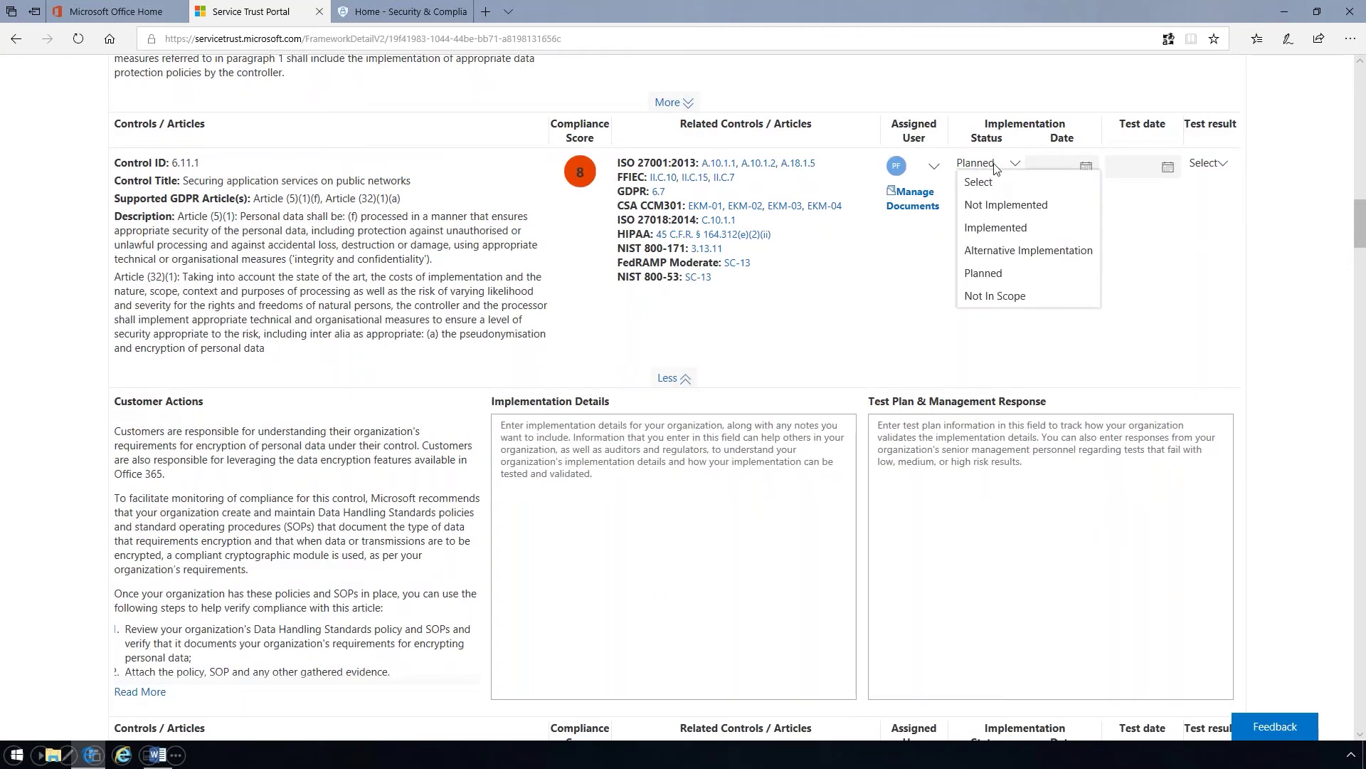
{"action": "left_click", "coordinate": [1000, 230]}
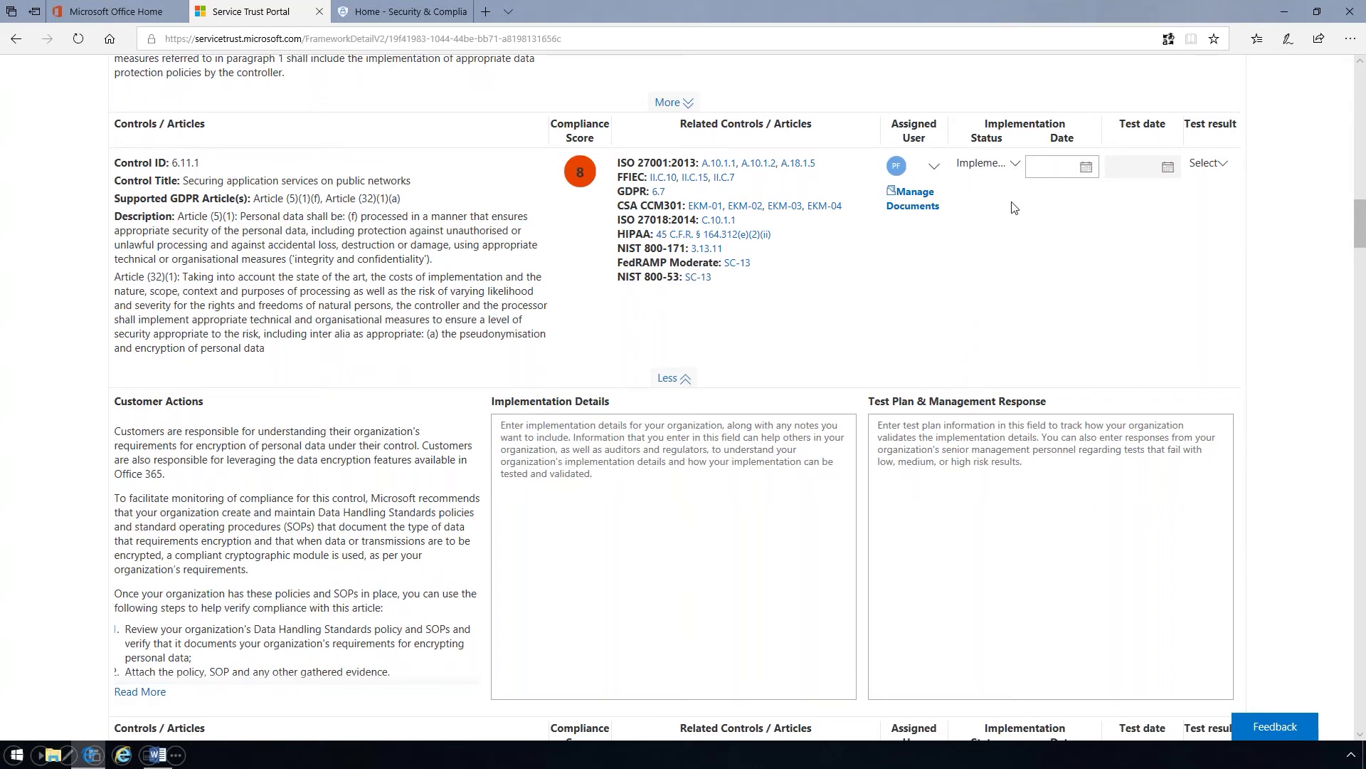
{"action": "left_click", "coordinate": [1056, 175]}
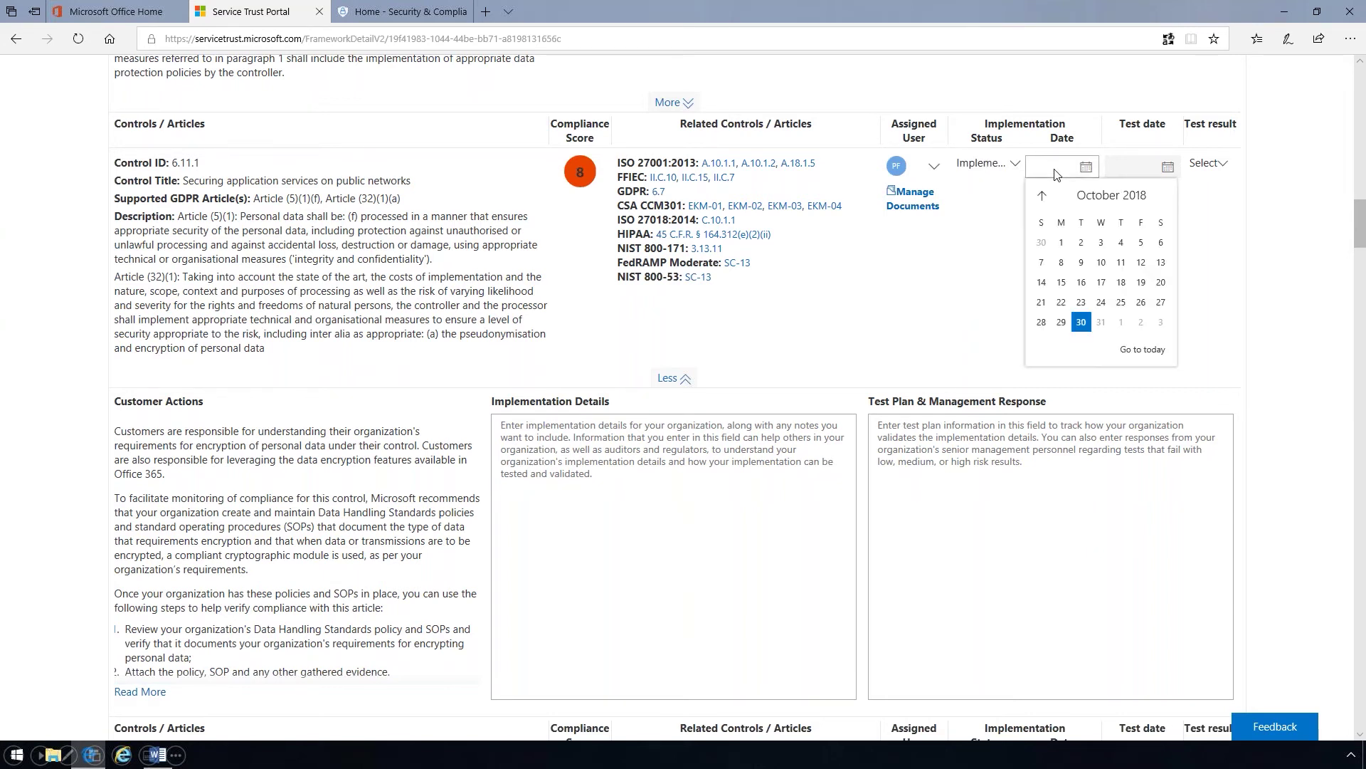
{"action": "left_click", "coordinate": [1081, 321]}
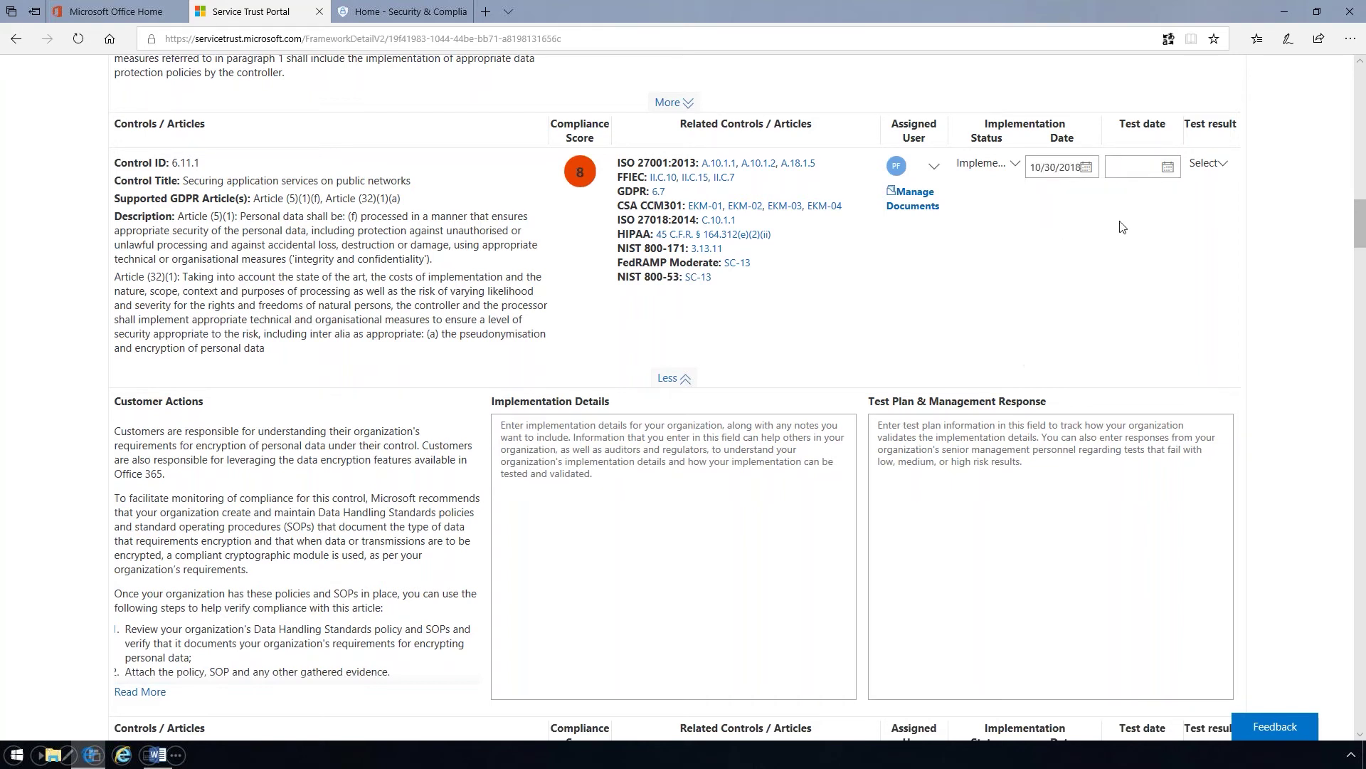
{"action": "left_click", "coordinate": [1132, 168]}
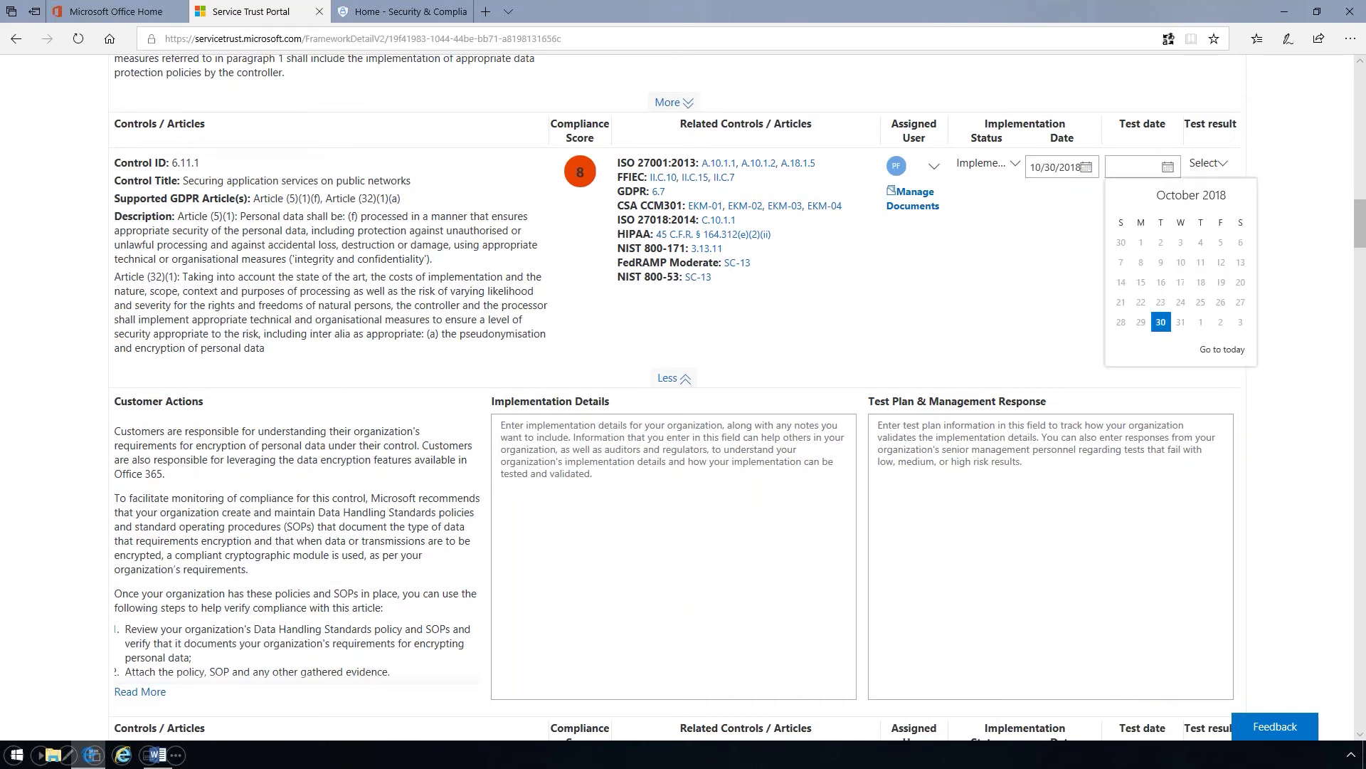
{"action": "left_click", "coordinate": [1158, 322]}
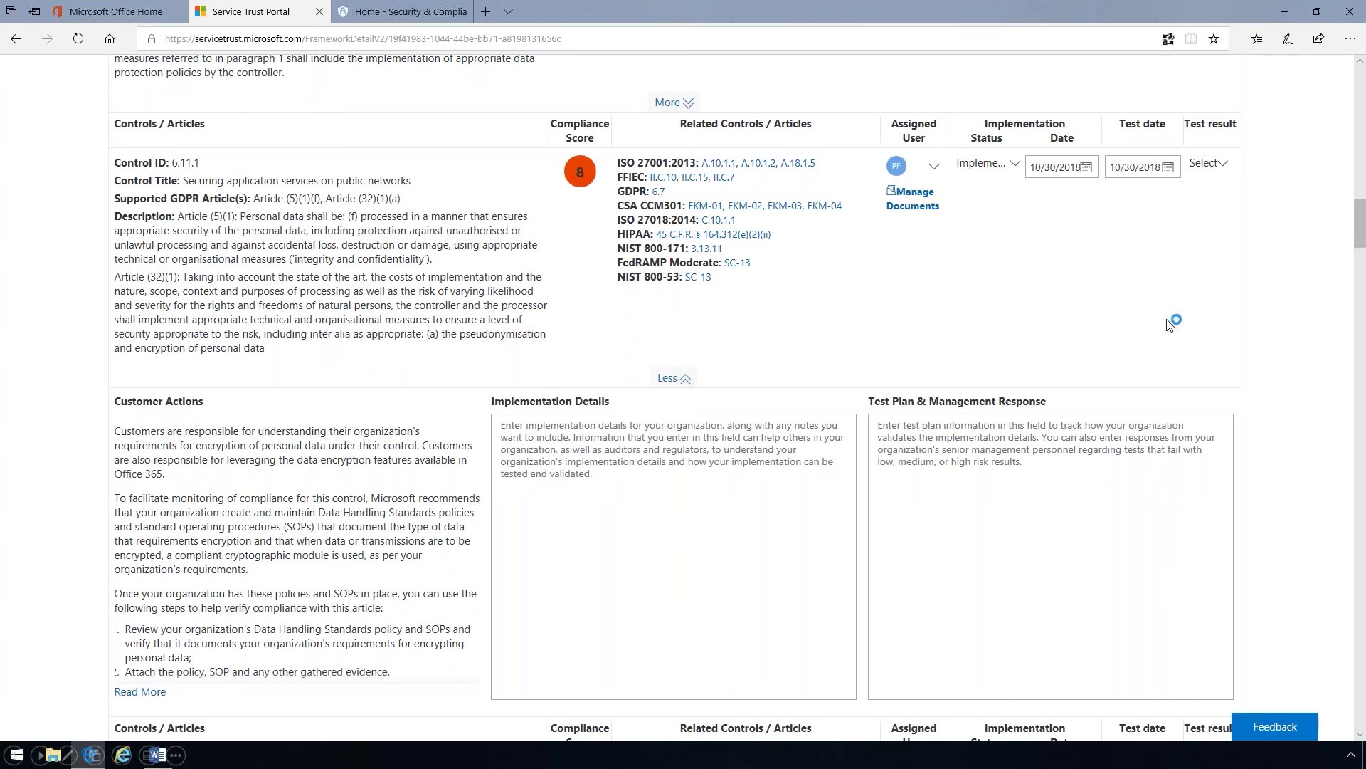
{"action": "left_click", "coordinate": [1212, 167]}
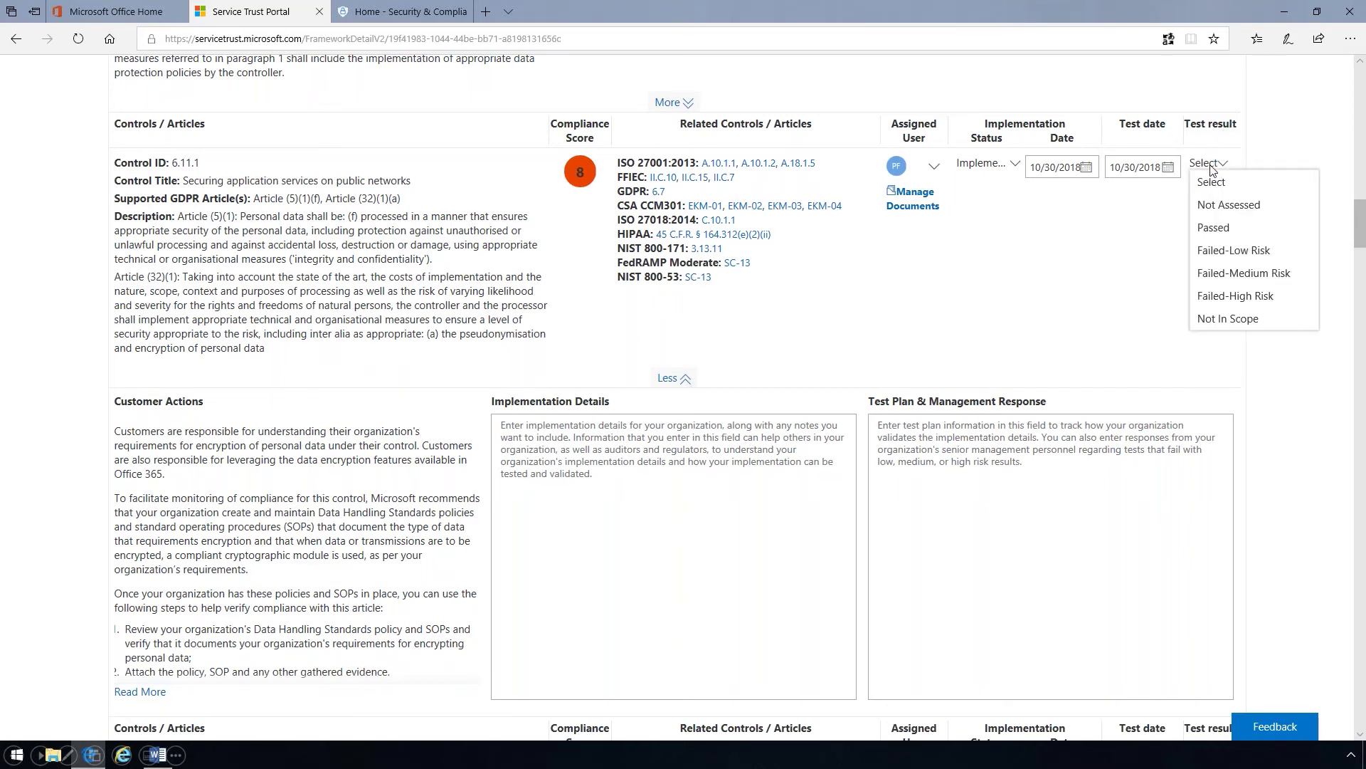
{"action": "left_click", "coordinate": [1213, 227]}
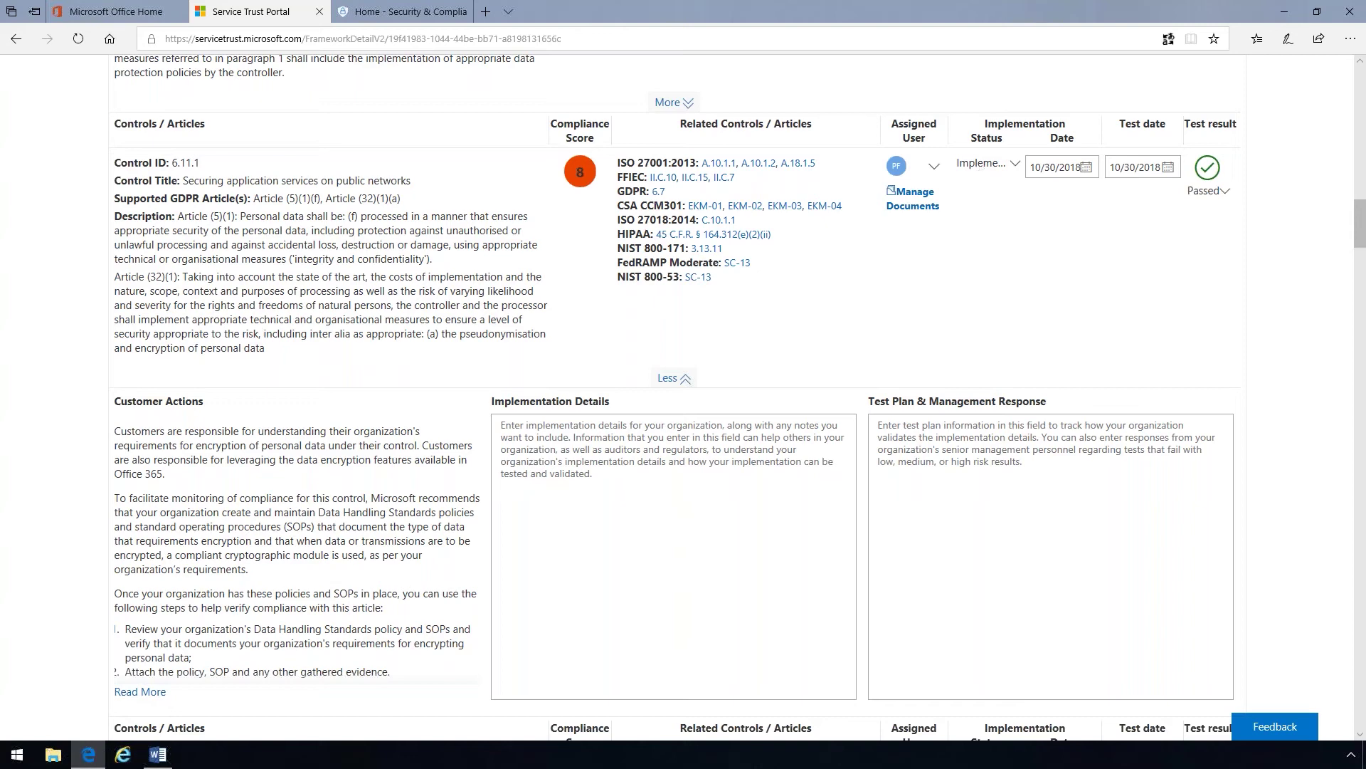
{"action": "left_click", "coordinate": [1362, 123]}
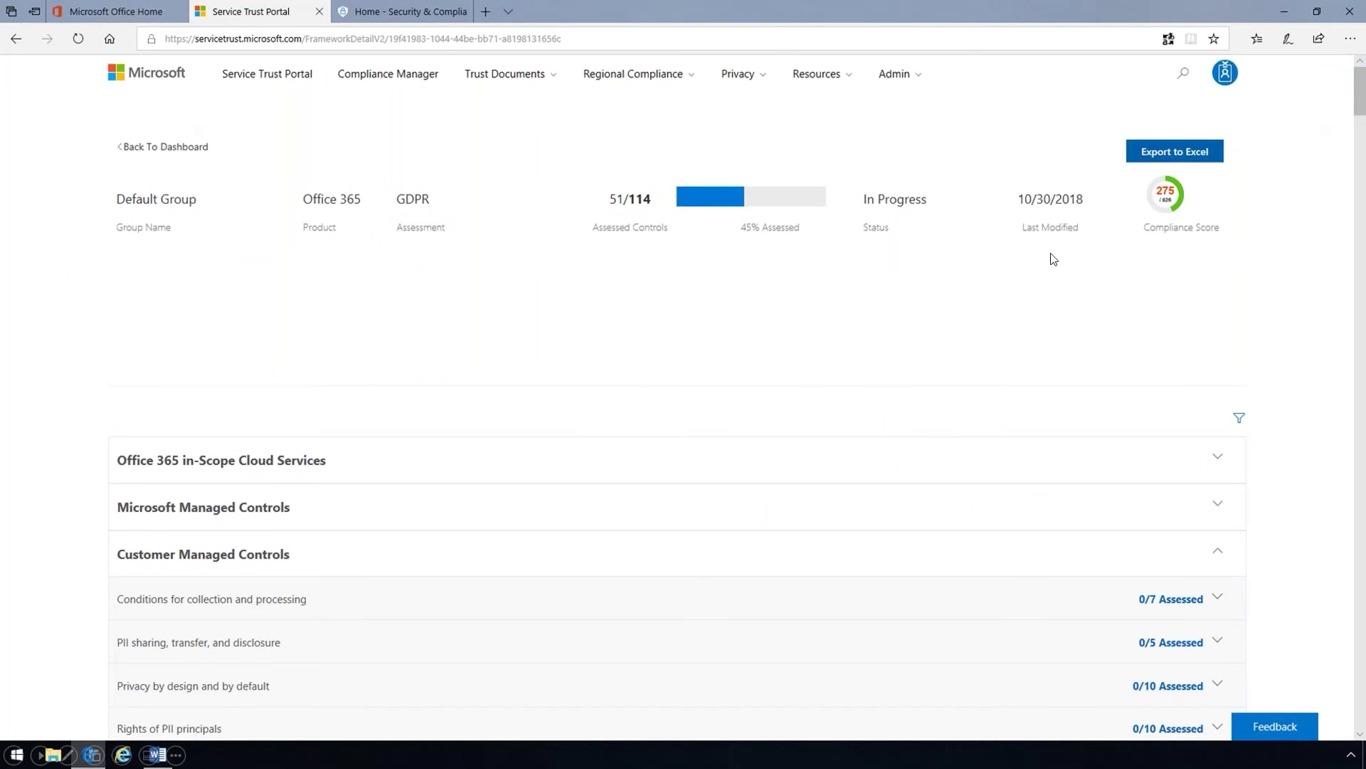
Step: Go back to the dashboard and scroll to the cards, where Office 365 - GDPR shows 275 / 626
{"action": "left_click", "coordinate": [147, 146]}
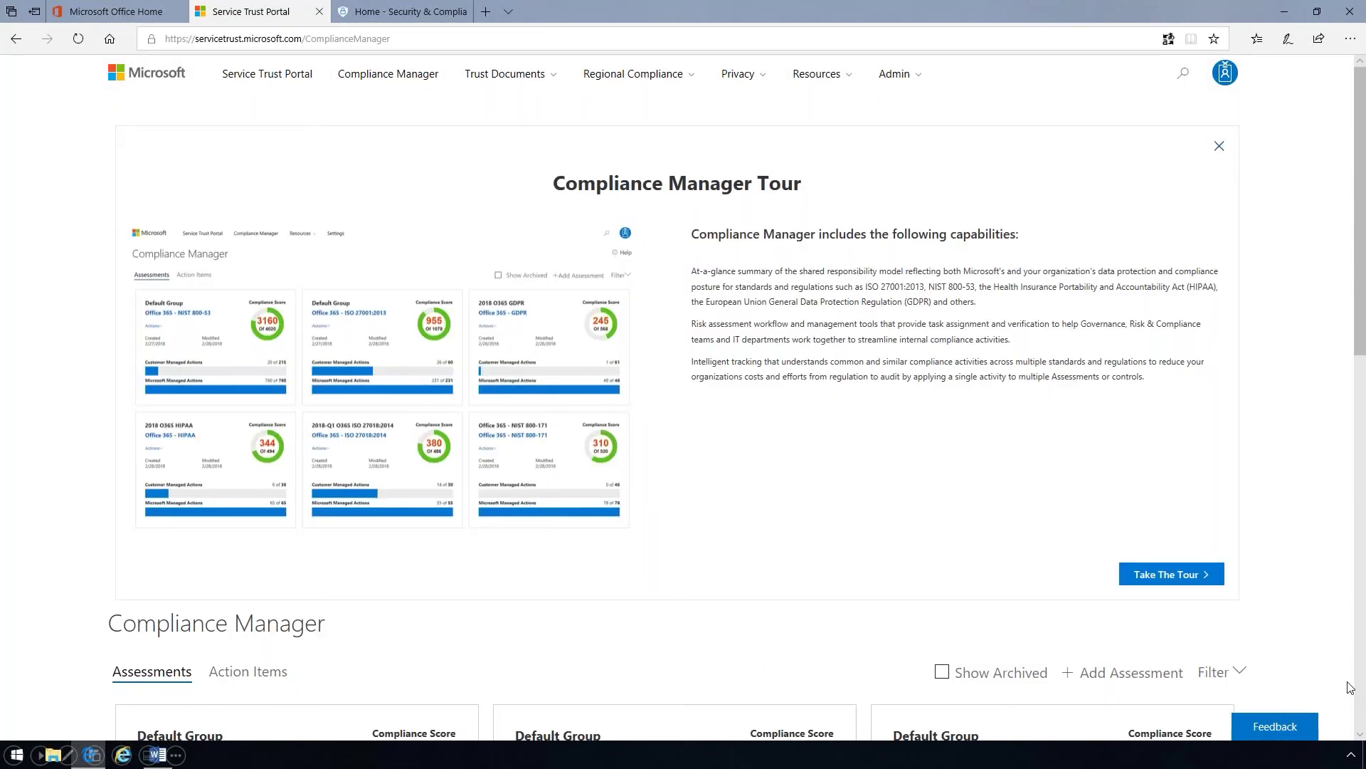
{"action": "scroll", "coordinate": [1362, 689], "scroll_direction": "down", "scroll_amount": 8}
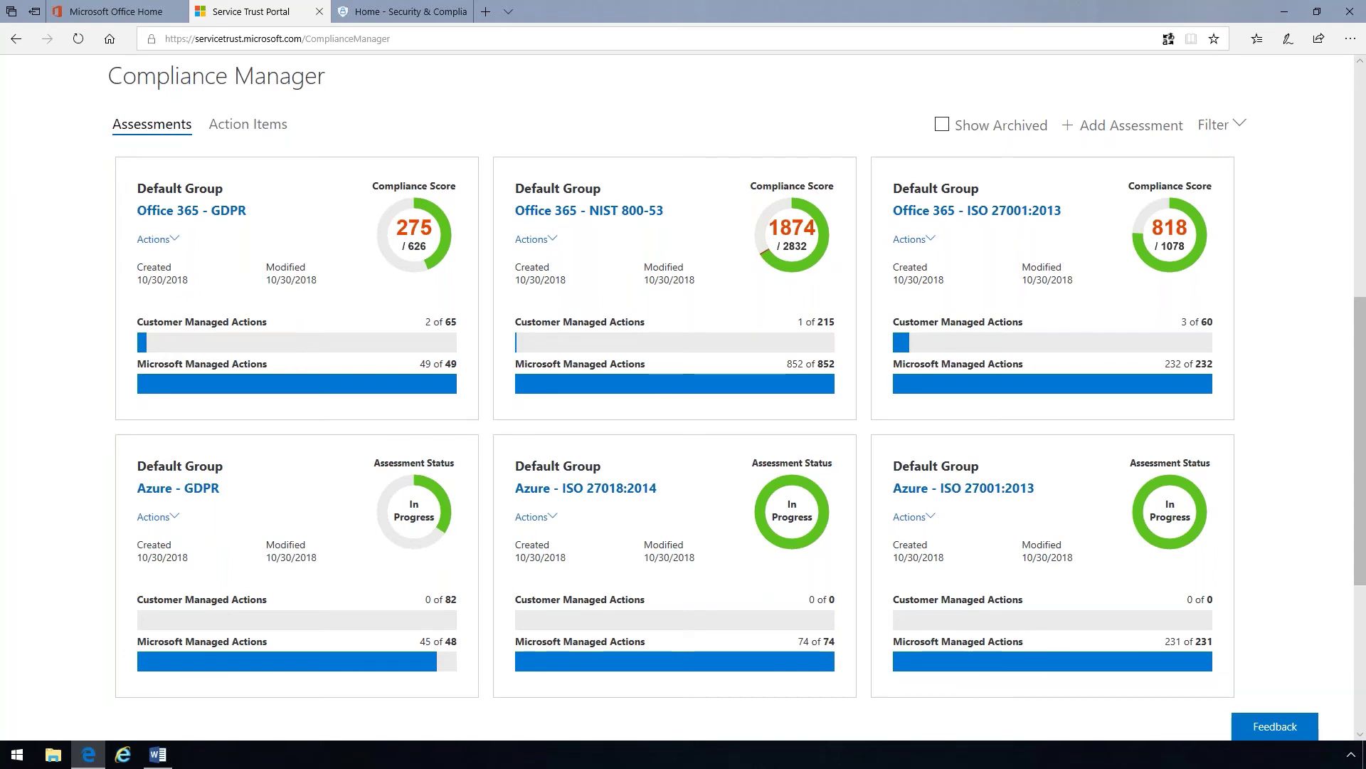
Step: Export the Office 365 - GDPR assessment from its Actions menu to GDPR__10__30__2018.xlsx
{"action": "left_click", "coordinate": [173, 241]}
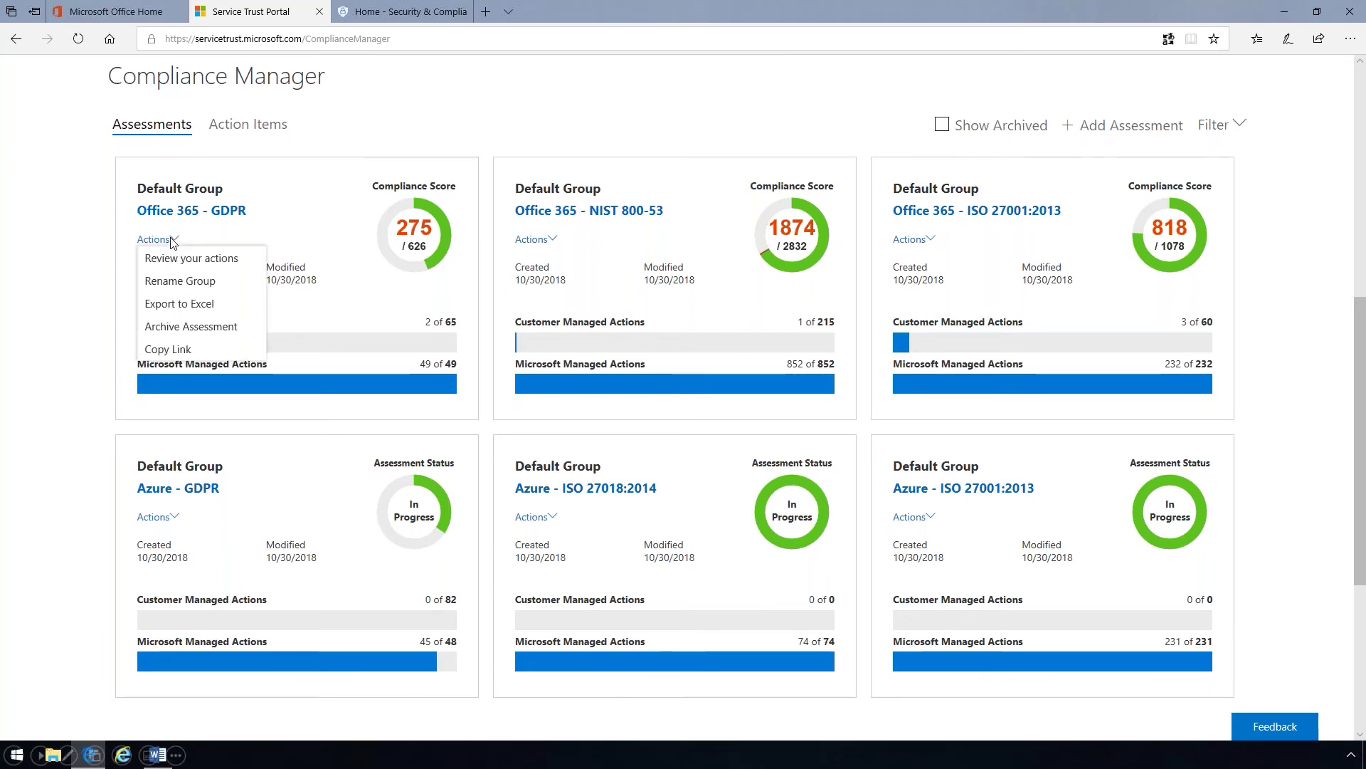
{"action": "left_click", "coordinate": [173, 308]}
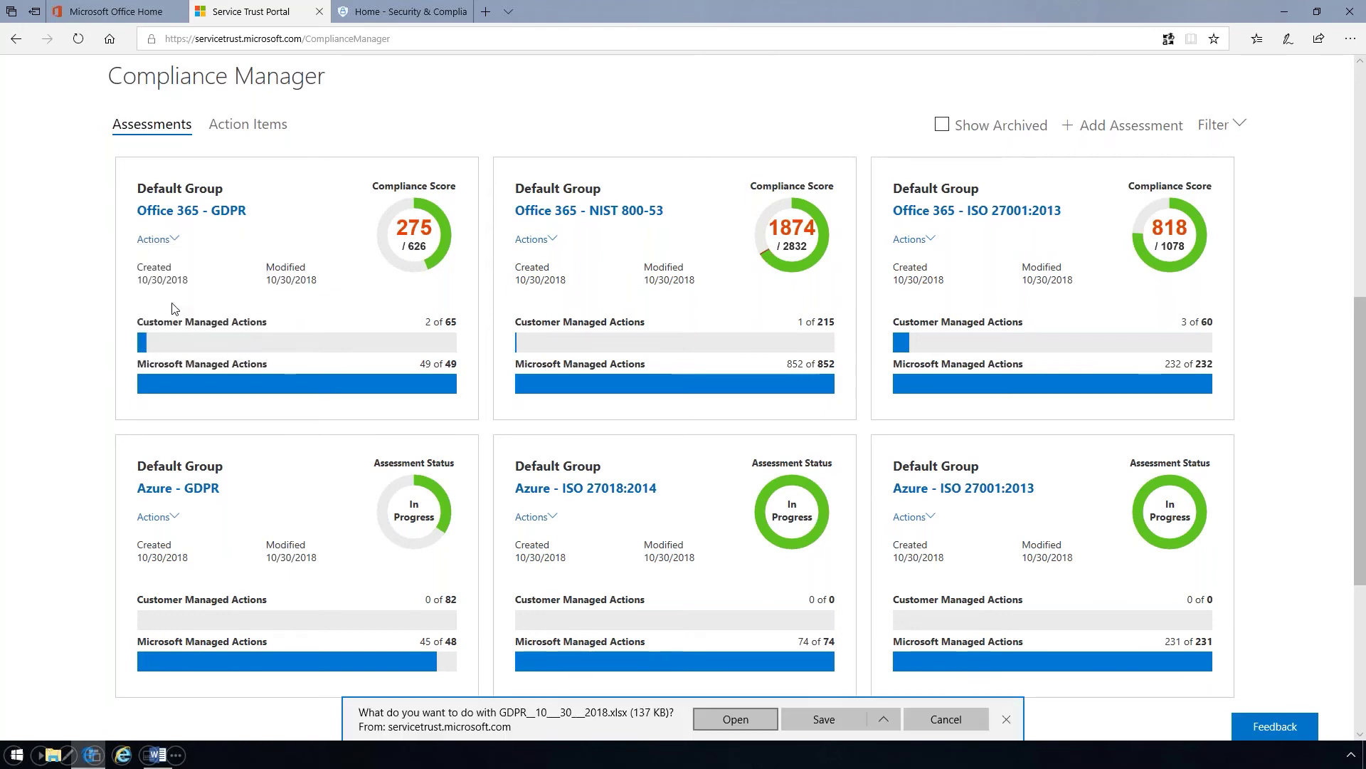
Step: Open the downloaded GDPR assessment .xlsx in Excel from the browser download bar
{"action": "left_click", "coordinate": [754, 718]}
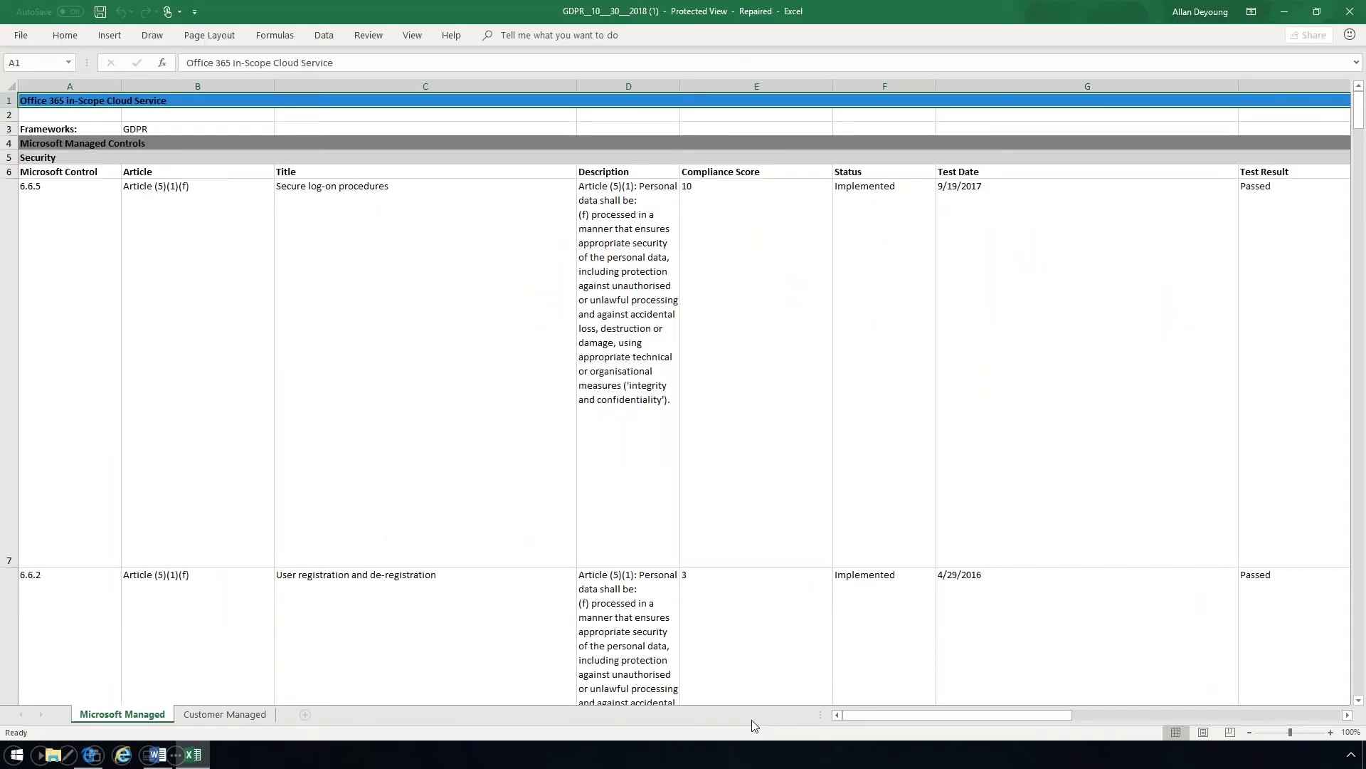